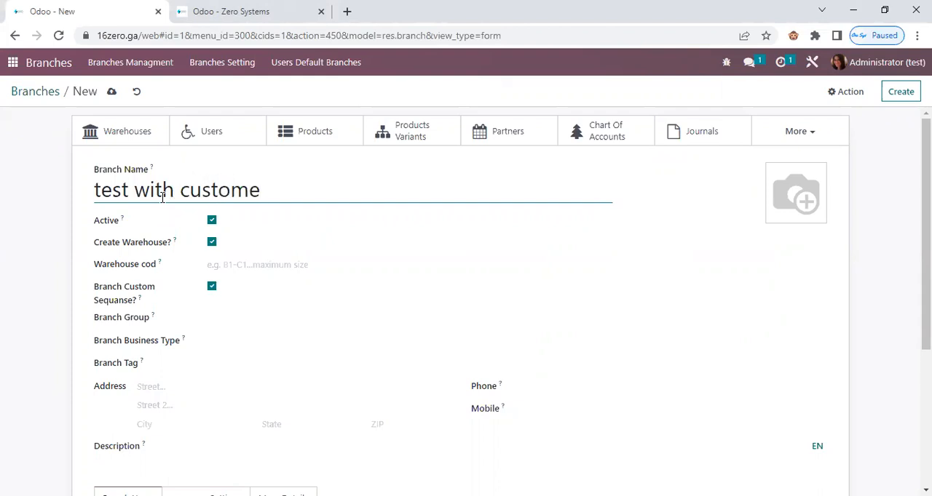
Name the new branch "test with custom sequence" and open its sequence settings.
{"action": "key", "text": "BackSpace"}
{"action": "mouse_move", "coordinate": [157, 265]}
{"action": "type", "text": "seq"}
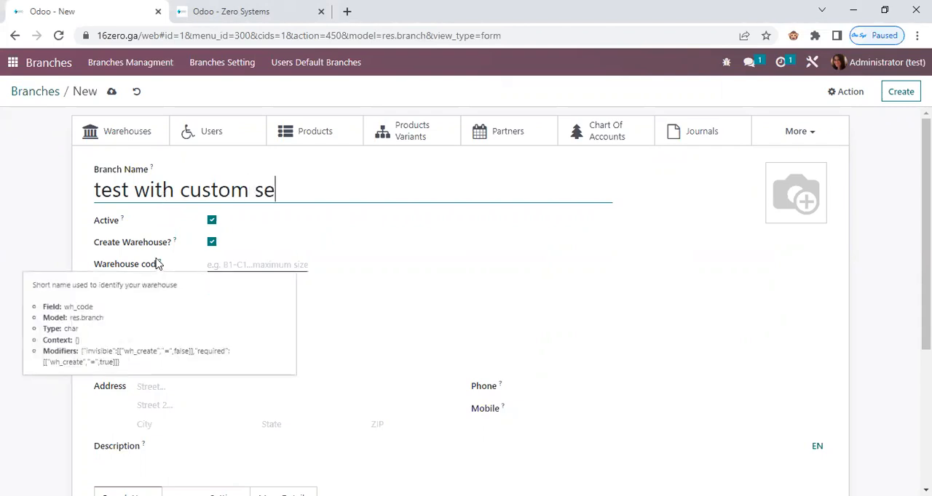
{"action": "type", "text": "uence"}
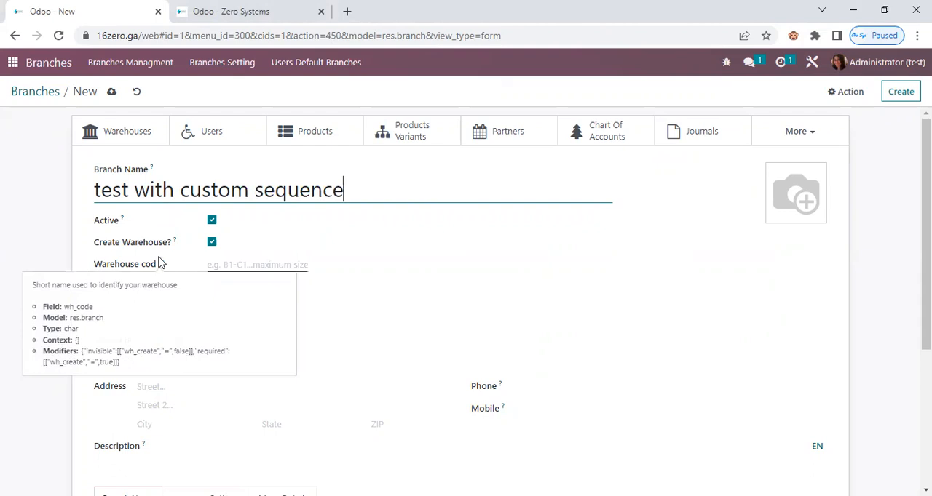
{"action": "scroll", "coordinate": [196, 443], "scroll_direction": "down", "scroll_amount": 3}
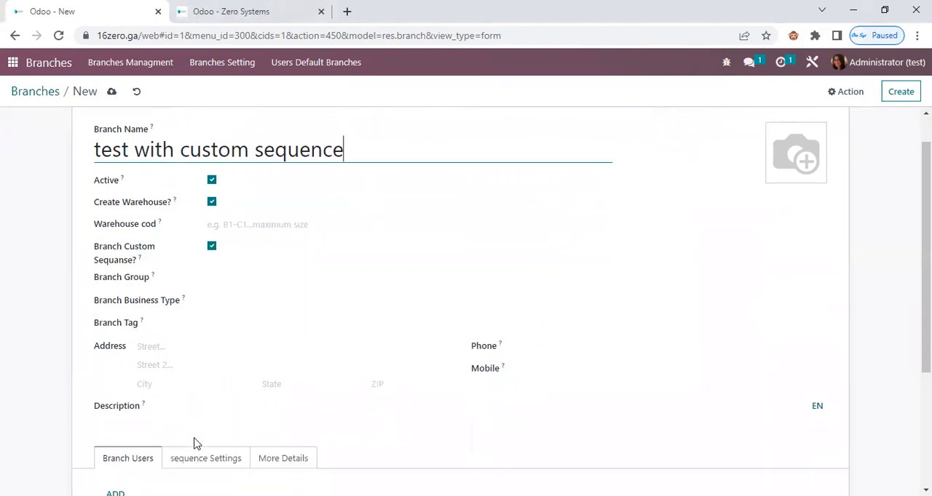
{"action": "left_click", "coordinate": [204, 295]}
{"action": "scroll", "coordinate": [217, 378], "scroll_direction": "down", "scroll_amount": 8}
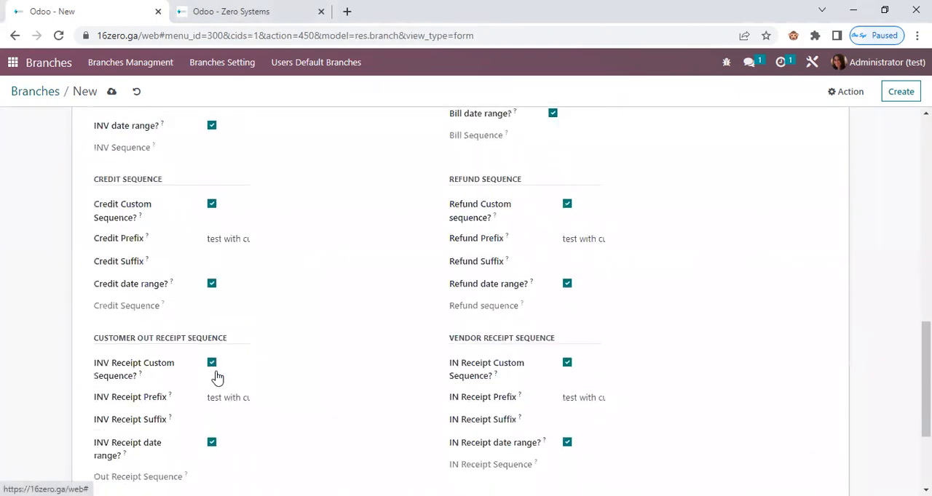
{"action": "scroll", "coordinate": [216, 377], "scroll_direction": "up", "scroll_amount": 10}
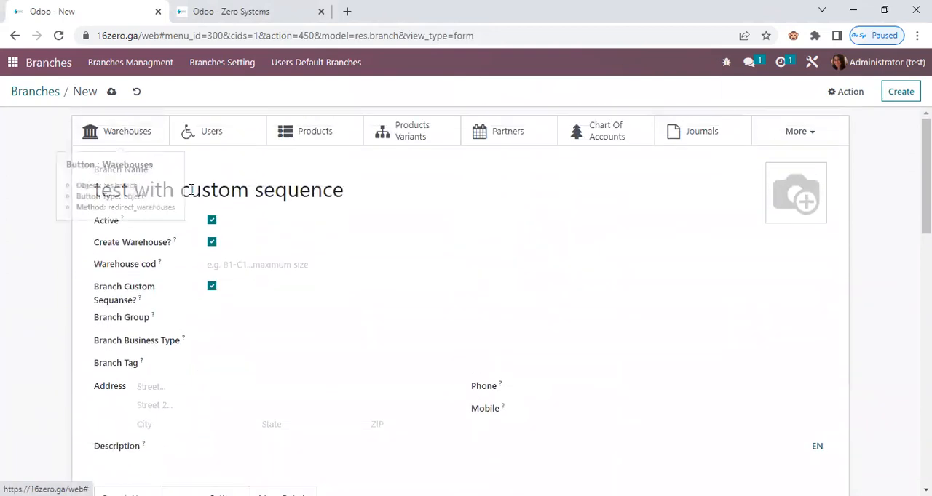
Copy the word "test" from the branch name and set the INV Prefix to "test invoice".
{"action": "left_click_drag", "start_coordinate": [97, 190], "coordinate": [132, 191]}
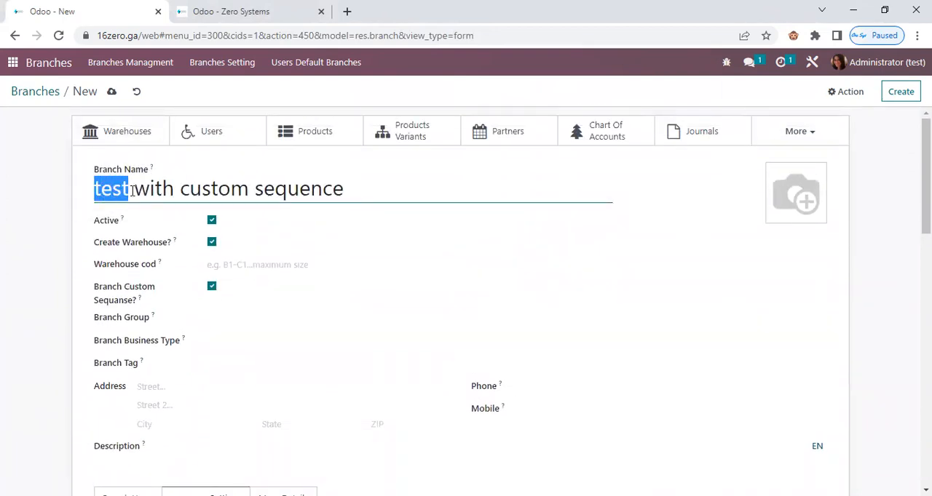
{"action": "right_click", "coordinate": [123, 192]}
{"action": "left_click", "coordinate": [156, 241]}
{"action": "scroll", "coordinate": [254, 334], "scroll_direction": "down", "scroll_amount": 5}
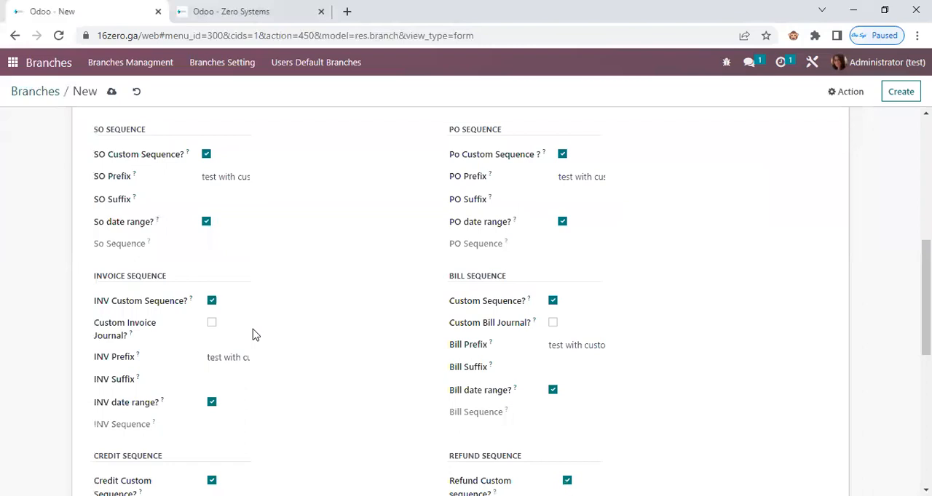
{"action": "left_click_drag", "start_coordinate": [222, 357], "coordinate": [174, 367]}
{"action": "double_click", "coordinate": [231, 357]}
{"action": "double_click", "coordinate": [231, 358]}
{"action": "triple_click", "coordinate": [231, 358]}
{"action": "type", "text": "test invoice"}
Set the SO Prefix to "test So" and the PO Prefix to "test PO".
{"action": "triple_click", "coordinate": [231, 177]}
{"action": "left_click_drag", "start_coordinate": [263, 185], "coordinate": [237, 177]}
{"action": "type", "text": "test"}
{"action": "left_click_drag", "start_coordinate": [239, 179], "coordinate": [182, 184]}
{"action": "mouse_move", "coordinate": [575, 177]}
{"action": "left_mouse_down"}
{"action": "mouse_move", "coordinate": [630, 183]}
{"action": "mouse_move", "coordinate": [592, 178]}
{"action": "left_mouse_up"}
{"action": "type", "text": "test"}
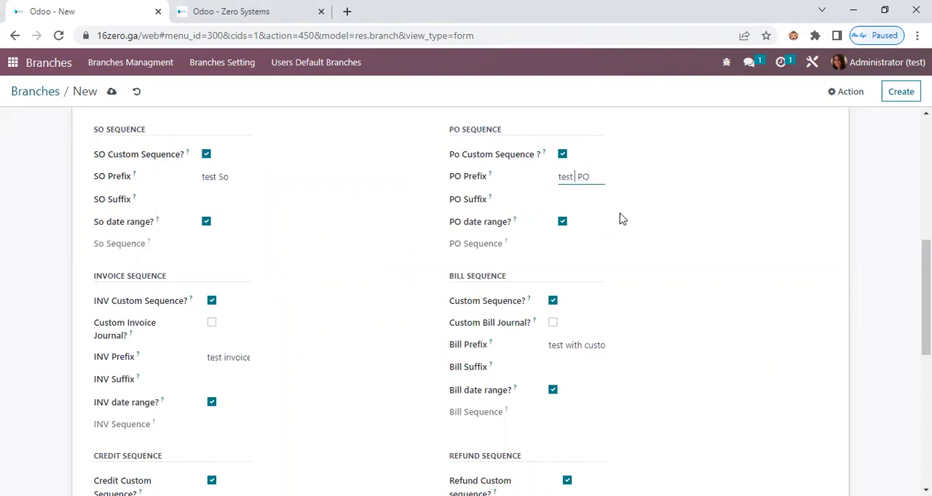
Change the SO Prefix to "with So", the PO Prefix to "withPO" and the INV Prefix to "withinvoice".
{"action": "double_click", "coordinate": [564, 176]}
{"action": "double_click", "coordinate": [209, 177]}
{"action": "type", "text": "with"}
{"action": "double_click", "coordinate": [565, 176]}
{"action": "type", "text": "w"}
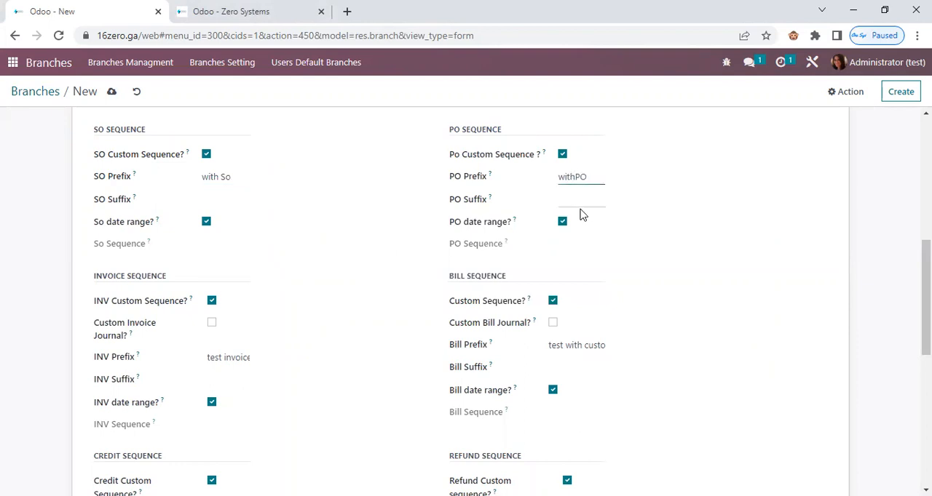
{"action": "double_click", "coordinate": [217, 357]}
{"action": "type", "text": "with"}
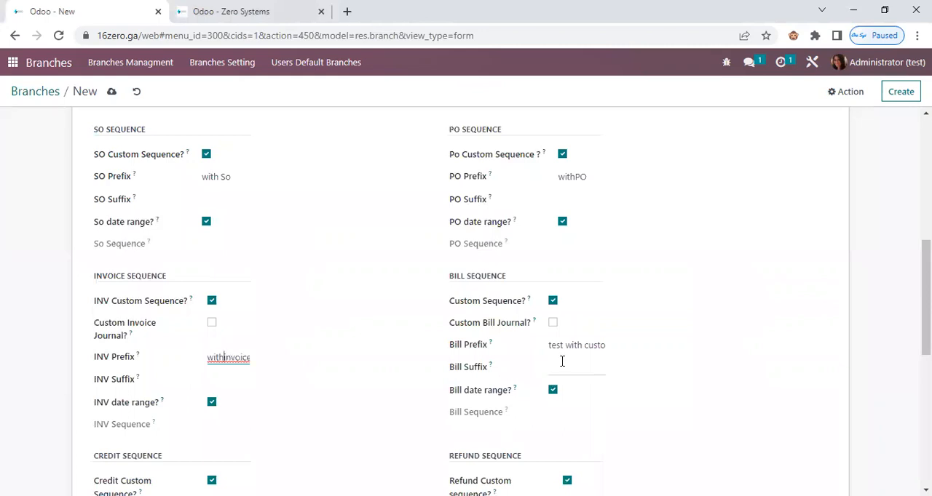
Set the Bill Prefix to "with bill" and try to save the new branch.
{"action": "triple_click", "coordinate": [559, 346]}
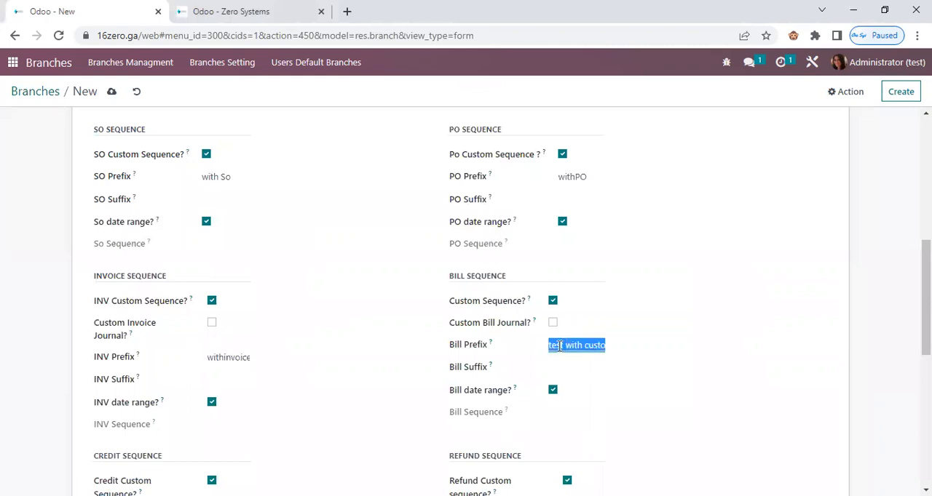
{"action": "type", "text": "with bill"}
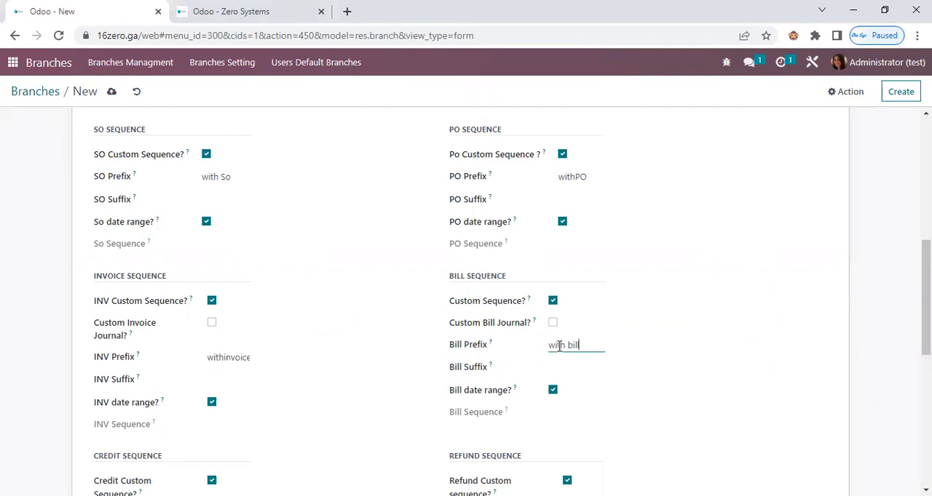
{"action": "double_click", "coordinate": [590, 347]}
{"action": "left_click_drag", "start_coordinate": [583, 347], "coordinate": [494, 348]}
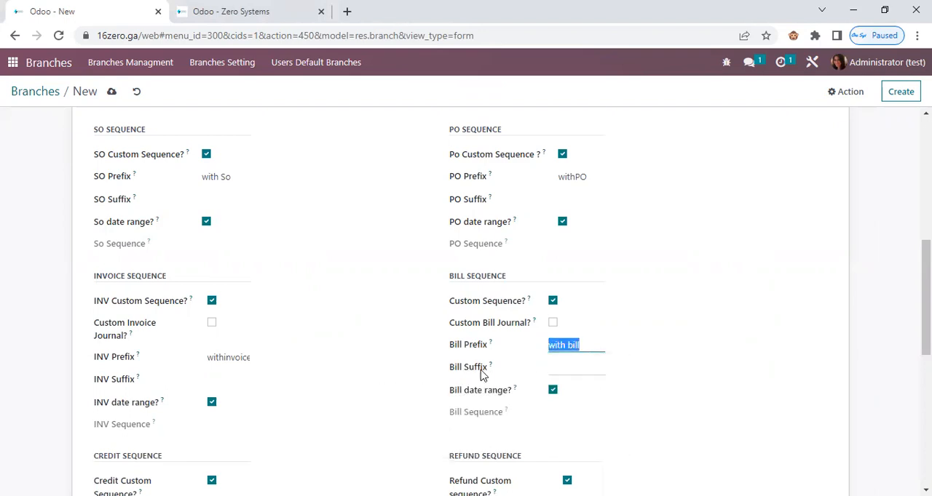
{"action": "left_click", "coordinate": [112, 93]}
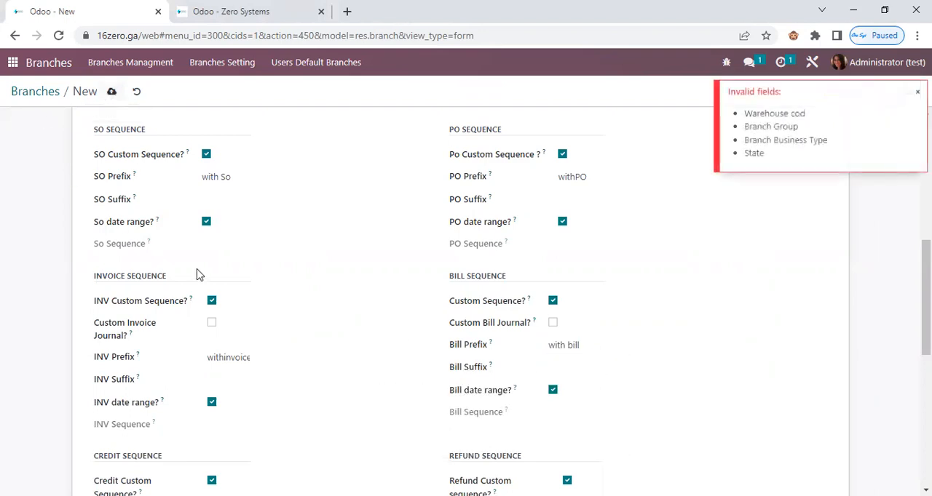
Fill in warehouse code "with", branch group Branch group1, business type Business Type1 and state American Samoa (US).
{"action": "scroll", "coordinate": [197, 273], "scroll_direction": "up", "scroll_amount": 4}
{"action": "scroll", "coordinate": [227, 203], "scroll_direction": "up", "scroll_amount": 2}
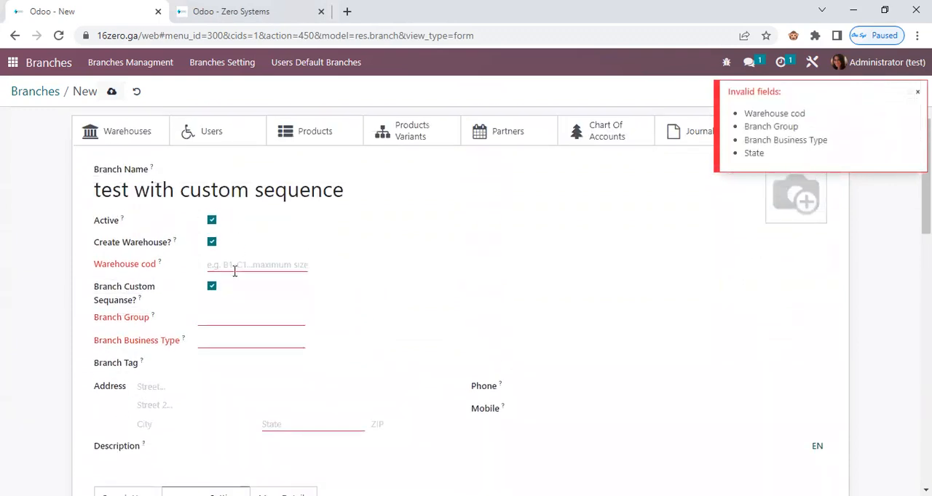
{"action": "type", "text": "with"}
{"action": "left_click", "coordinate": [224, 319]}
{"action": "left_click", "coordinate": [252, 343]}
{"action": "left_click", "coordinate": [254, 342]}
{"action": "left_click", "coordinate": [242, 362]}
{"action": "left_click", "coordinate": [304, 425]}
{"action": "left_click", "coordinate": [327, 352]}
Add the branch tags tag2 and tag3 and save the branch.
{"action": "left_click", "coordinate": [238, 364]}
{"action": "left_click", "coordinate": [233, 399]}
{"action": "left_click", "coordinate": [284, 368]}
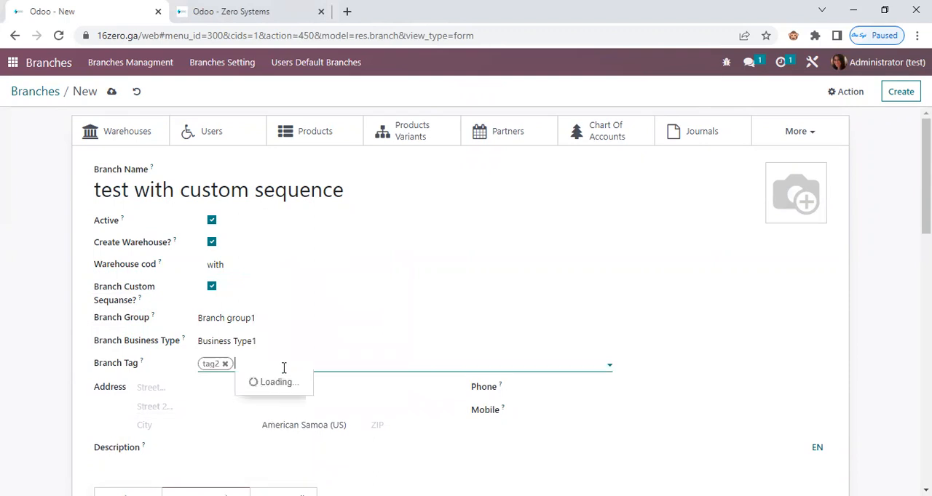
{"action": "left_click", "coordinate": [272, 400]}
{"action": "left_click", "coordinate": [113, 92]}
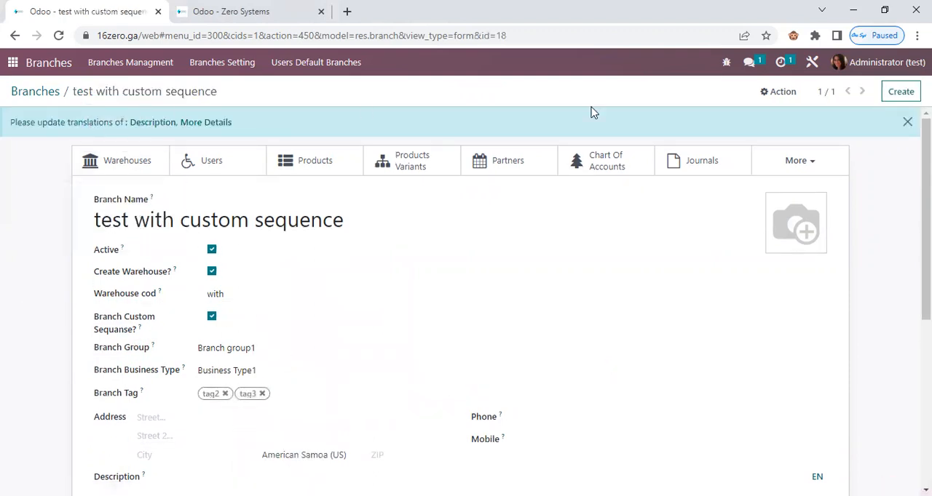
Create another branch named "test without" and disable its branch custom sequence.
{"action": "left_click", "coordinate": [900, 93]}
{"action": "type", "text": "test without"}
{"action": "scroll", "coordinate": [235, 380], "scroll_direction": "down", "scroll_amount": 3}
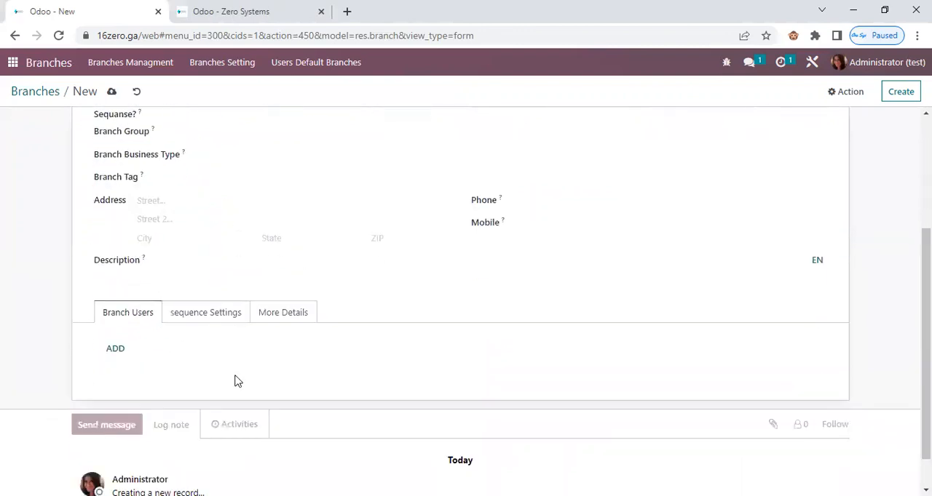
{"action": "scroll", "coordinate": [130, 171], "scroll_direction": "up", "scroll_amount": 1}
{"action": "left_click", "coordinate": [118, 157]}
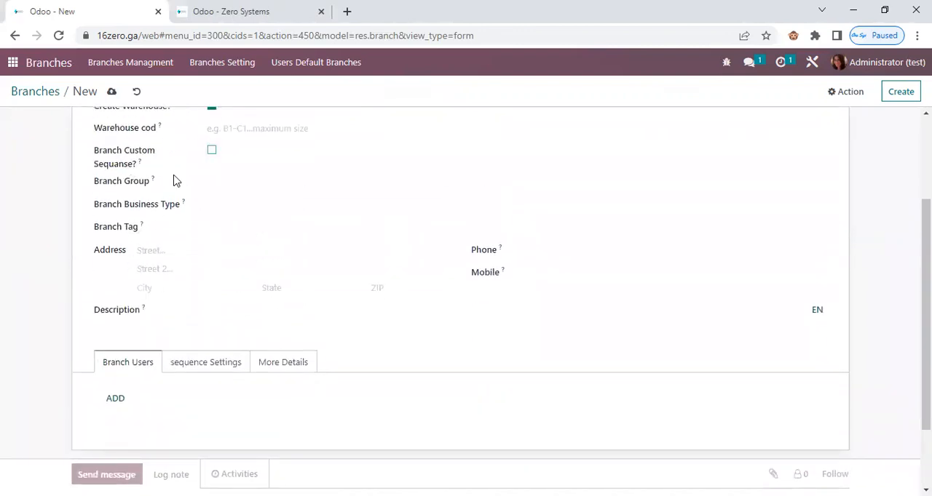
Assign Branch group1, Business Type2, tag2 and the state American Samoa (US) to the "test without" branch.
{"action": "left_click", "coordinate": [233, 182]}
{"action": "left_click", "coordinate": [238, 203]}
{"action": "left_click", "coordinate": [241, 205]}
{"action": "left_click", "coordinate": [236, 242]}
{"action": "left_click", "coordinate": [233, 230]}
{"action": "left_click", "coordinate": [241, 261]}
{"action": "scroll", "coordinate": [275, 371], "scroll_direction": "up", "scroll_amount": 1}
{"action": "left_click", "coordinate": [314, 357]}
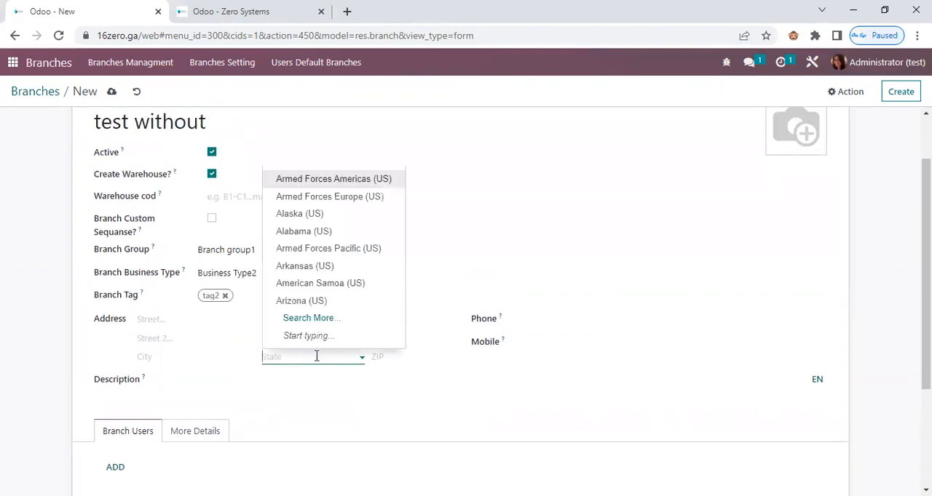
{"action": "left_click", "coordinate": [323, 289]}
{"action": "scroll", "coordinate": [44, 307], "scroll_direction": "up", "scroll_amount": 1}
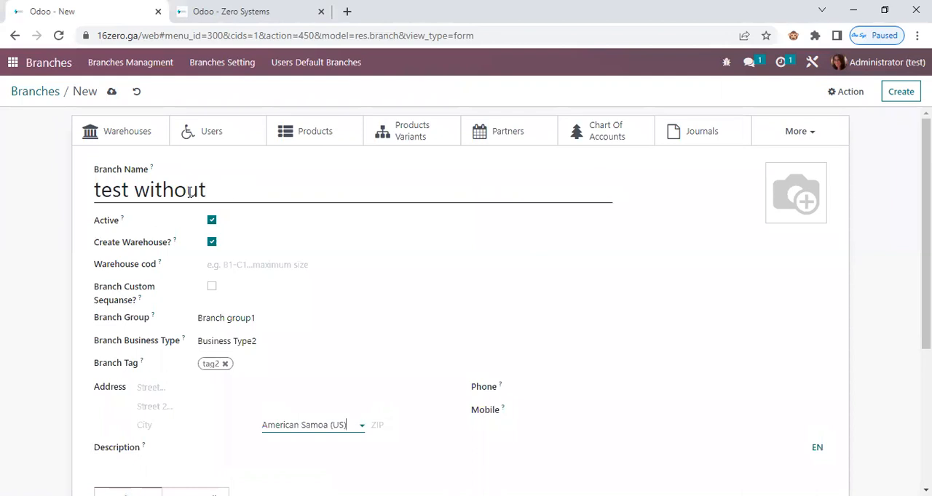
{"action": "triple_click", "coordinate": [189, 191]}
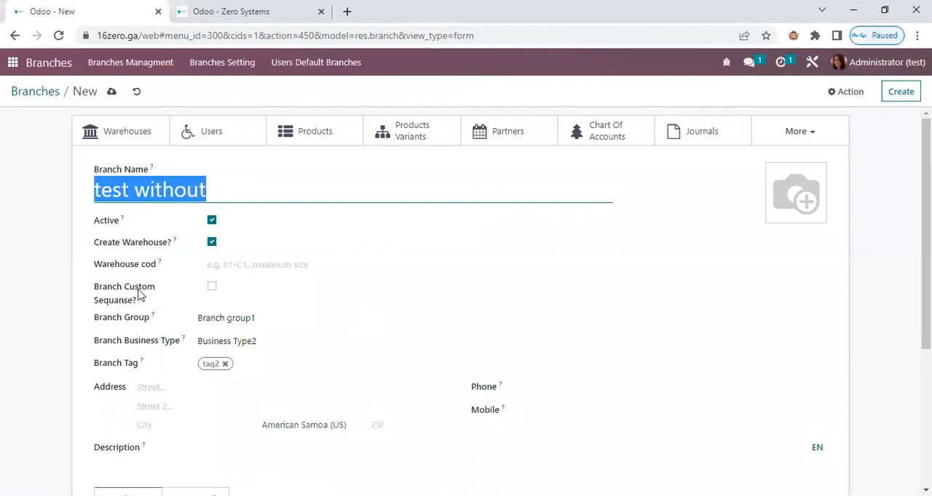
Switch to the Zero Systems company record and examine its SO, PO, INV and Bill general sequences.
{"action": "left_click", "coordinate": [222, 18]}
{"action": "scroll", "coordinate": [267, 328], "scroll_direction": "down", "scroll_amount": 1}
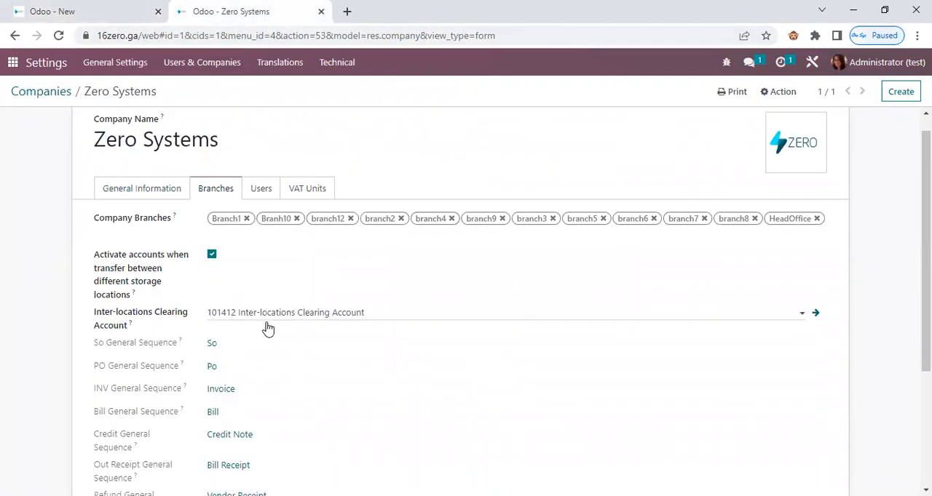
{"action": "scroll", "coordinate": [128, 174], "scroll_direction": "down", "scroll_amount": 3}
{"action": "left_click_drag", "start_coordinate": [105, 160], "coordinate": [137, 168]}
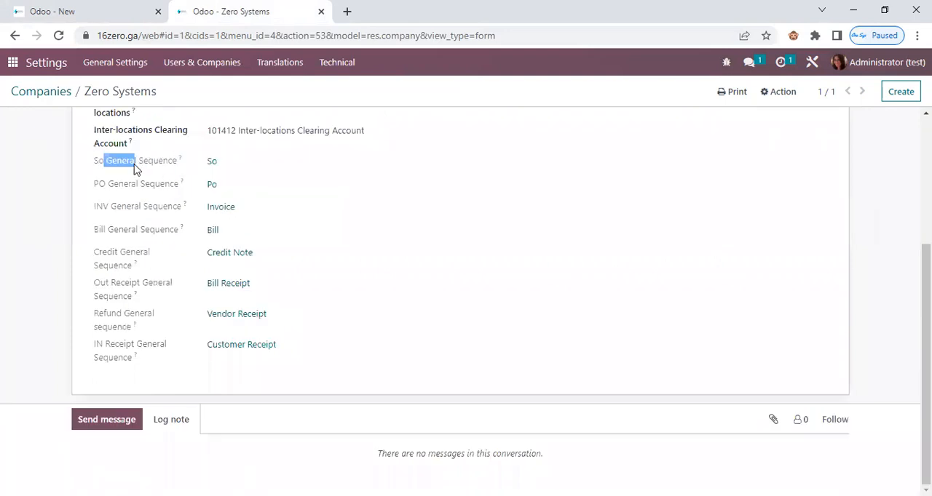
{"action": "double_click", "coordinate": [128, 184]}
{"action": "double_click", "coordinate": [129, 207]}
{"action": "double_click", "coordinate": [130, 230]}
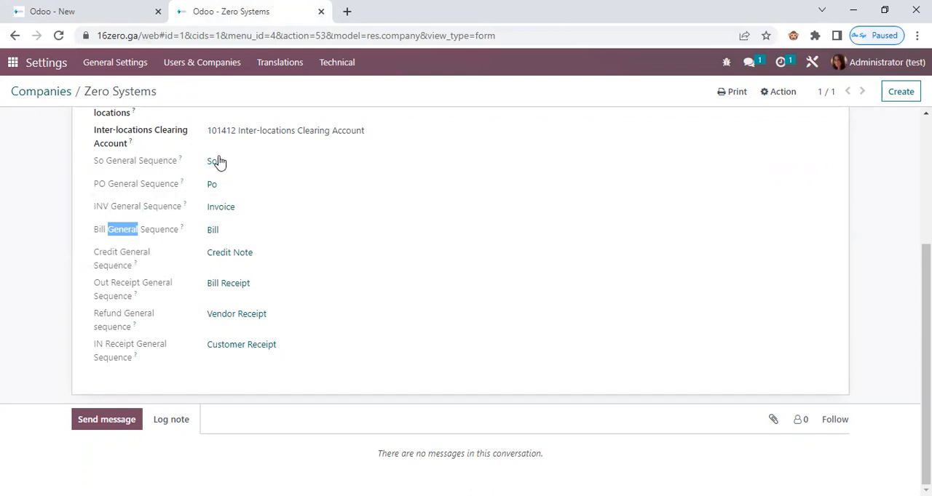
Set the So general sequence's prefix to "without So/%(range_year)s/", copying the word "without", and save it before returning to the company.
{"action": "double_click", "coordinate": [213, 230]}
{"action": "left_click", "coordinate": [208, 227]}
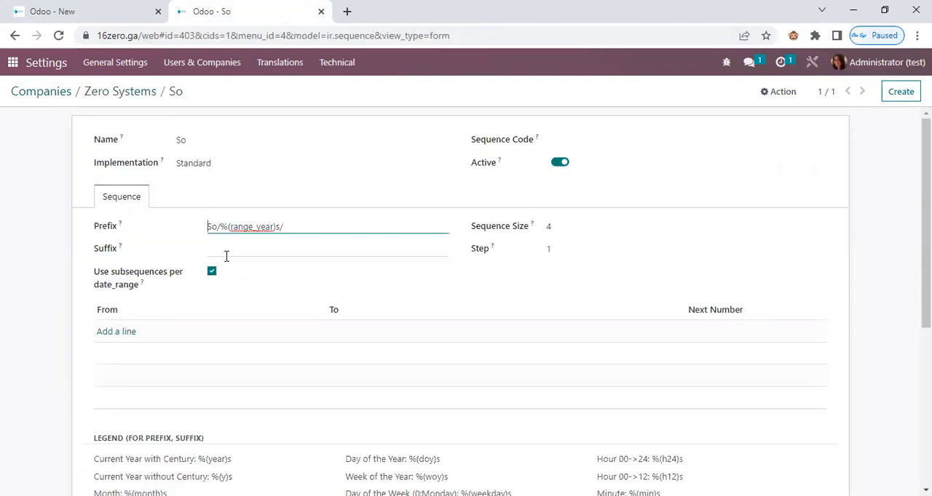
{"action": "type", "text": "without"}
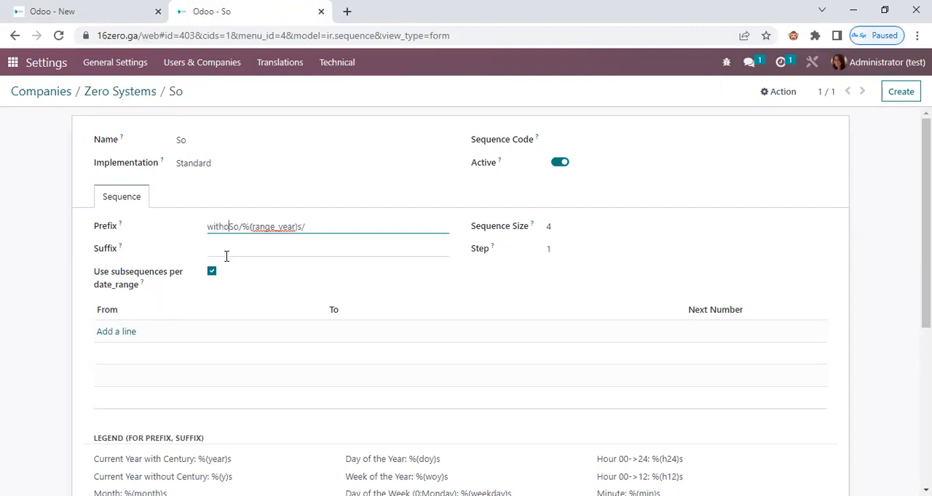
{"action": "double_click", "coordinate": [228, 228]}
{"action": "right_click", "coordinate": [228, 229]}
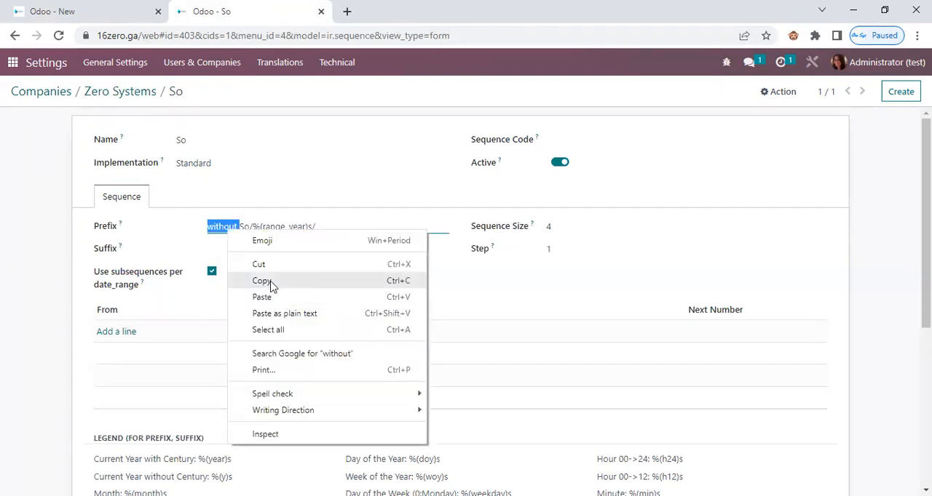
{"action": "left_click", "coordinate": [262, 281]}
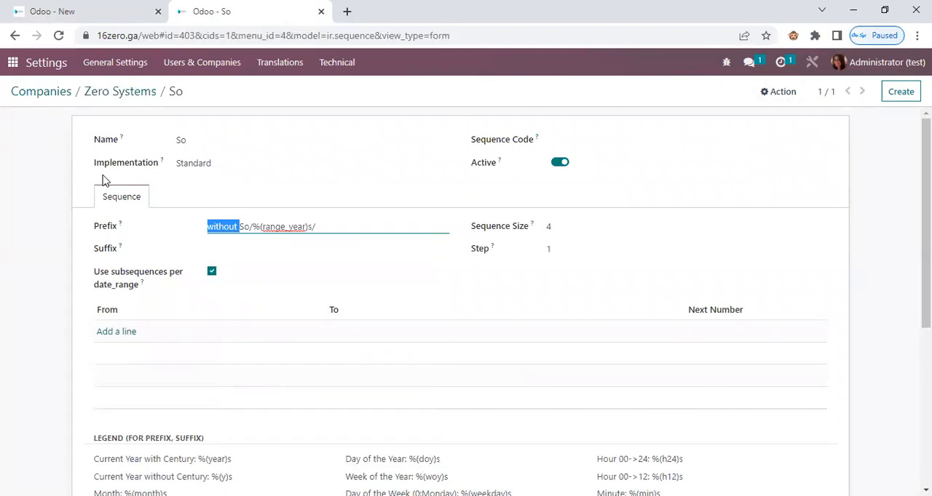
{"action": "left_click", "coordinate": [56, 131]}
{"action": "left_click", "coordinate": [198, 92]}
{"action": "left_click", "coordinate": [140, 92]}
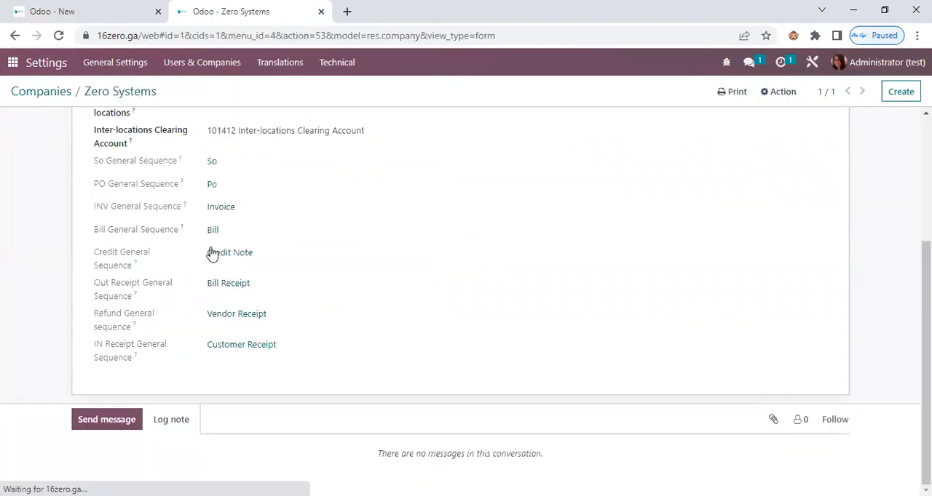
Set the Invoice general sequence's prefix to "without Invoice/%(range_year)s/", save it and return to the companies list.
{"action": "left_click", "coordinate": [221, 207]}
{"action": "left_click_drag", "start_coordinate": [237, 227], "coordinate": [208, 233]}
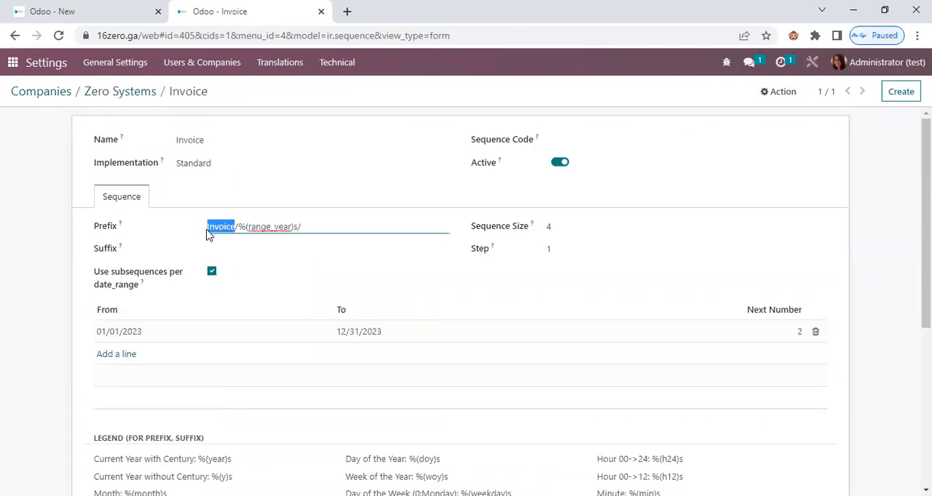
{"action": "left_click", "coordinate": [211, 240]}
{"action": "left_click", "coordinate": [208, 228]}
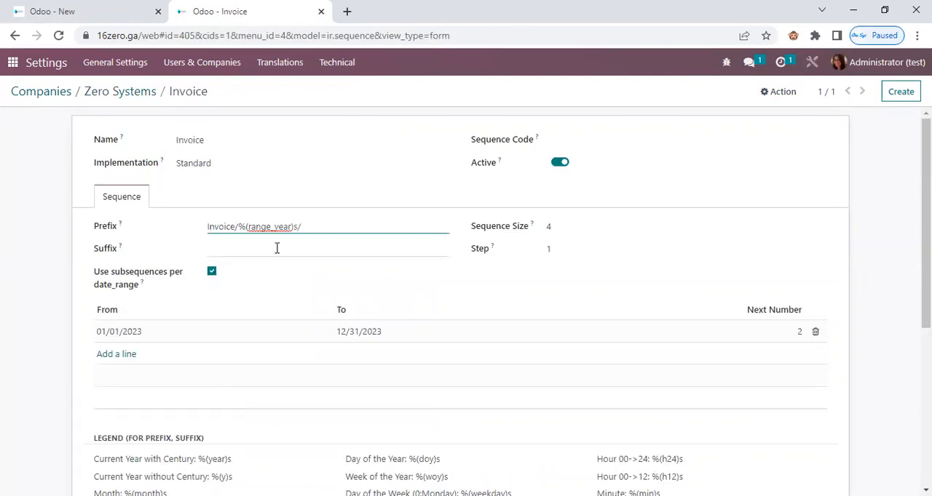
{"action": "type", "text": "without"}
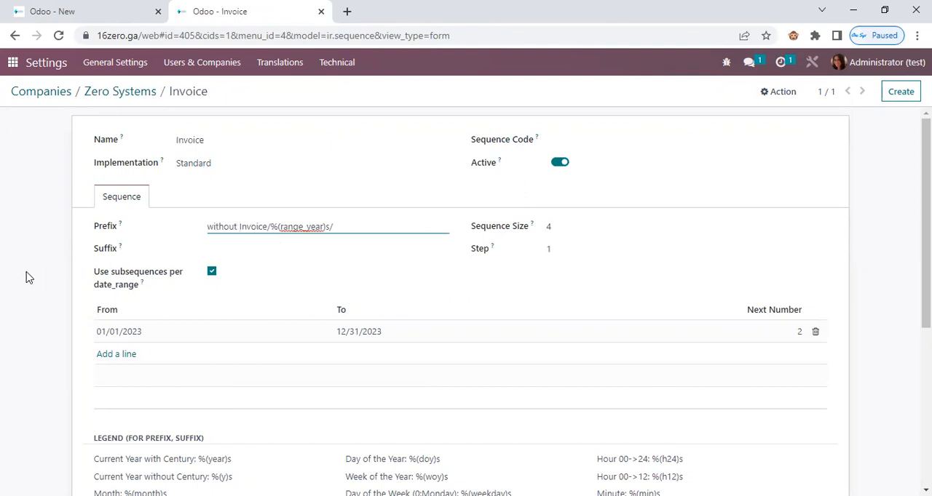
{"action": "left_click", "coordinate": [222, 94]}
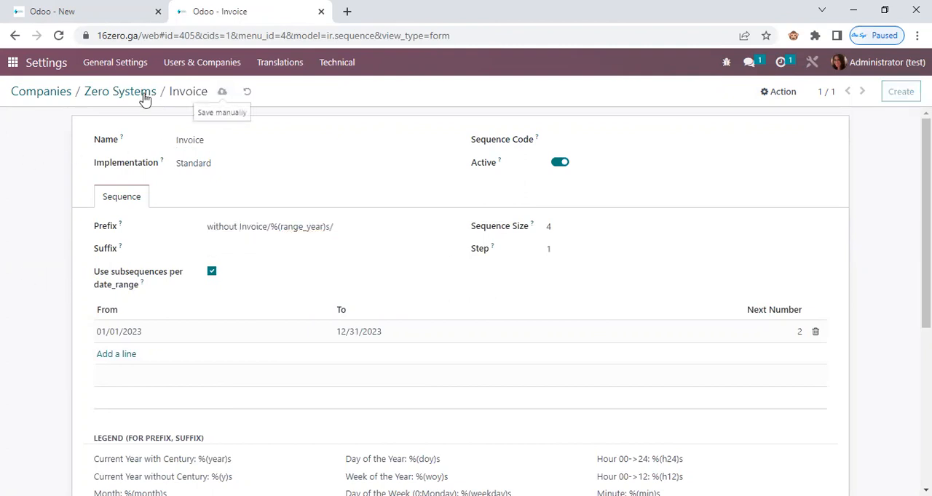
{"action": "left_click", "coordinate": [120, 91]}
{"action": "left_click", "coordinate": [41, 91]}
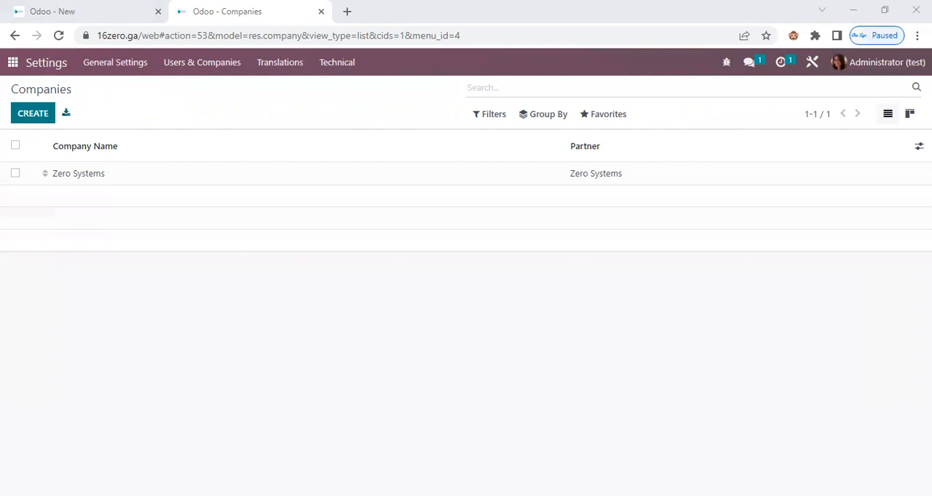
Return to the "test without" branch form, set its warehouse code to "nocus" and save the branch.
{"action": "left_click", "coordinate": [12, 62]}
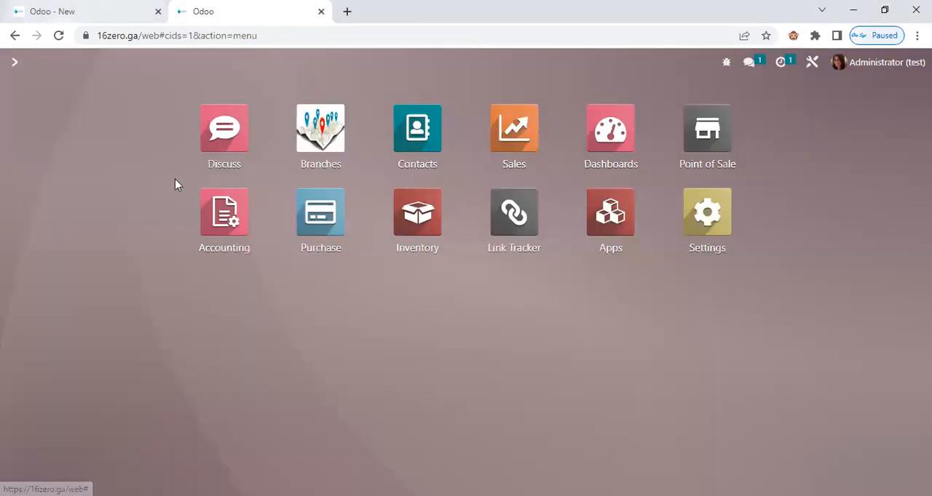
{"action": "left_click", "coordinate": [100, 15]}
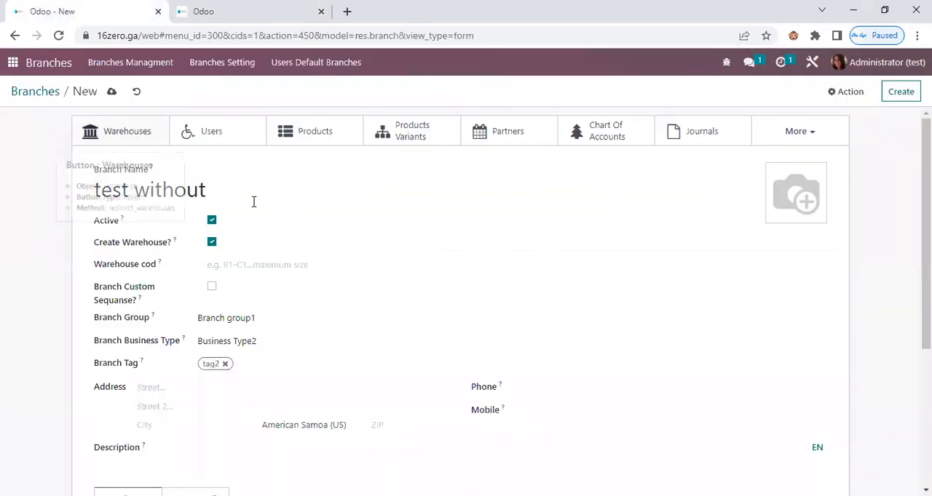
{"action": "left_click", "coordinate": [219, 265]}
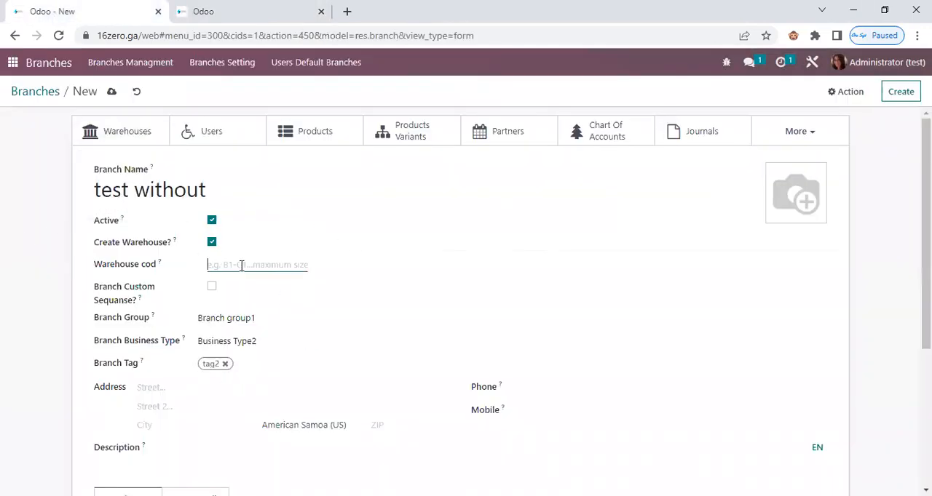
{"action": "type", "text": "witho"}
{"action": "double_click", "coordinate": [240, 266]}
{"action": "type", "text": "nocus"}
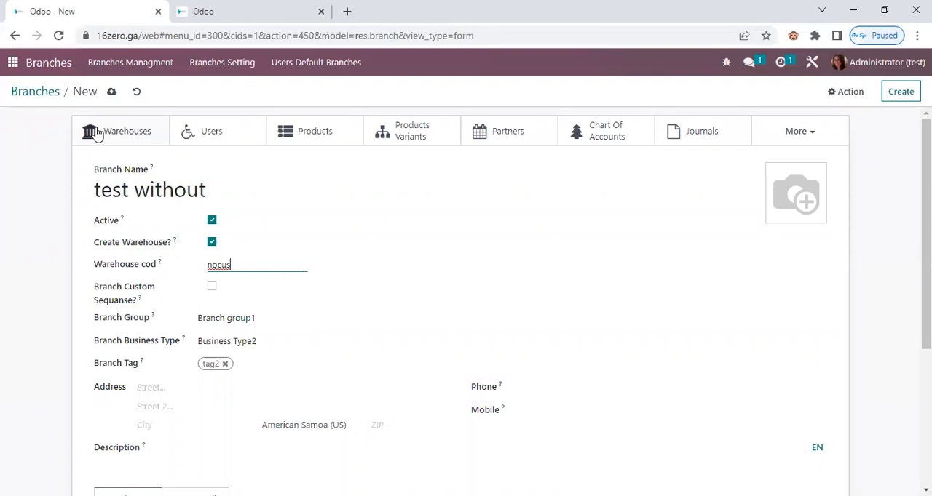
{"action": "left_click", "coordinate": [112, 92]}
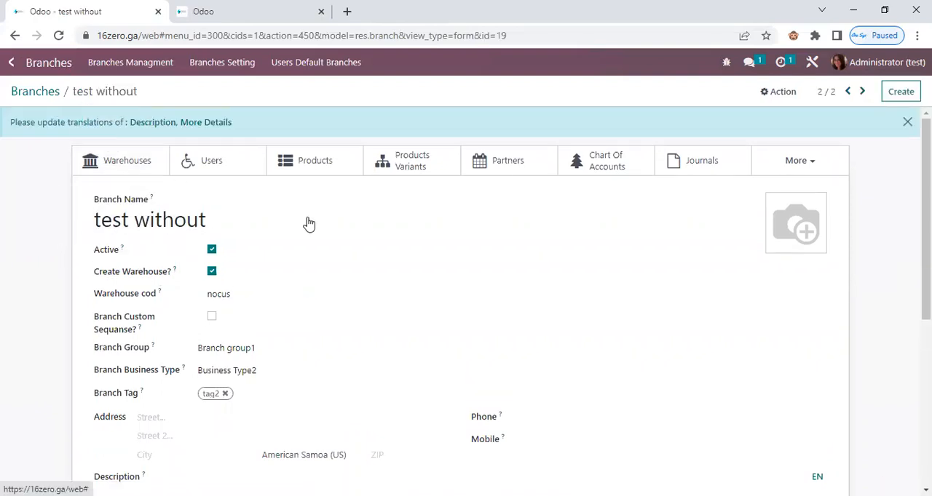
Create a purchase order for the "test without" branch containing "product for all branches" and confirm it.
{"action": "left_click", "coordinate": [13, 72]}
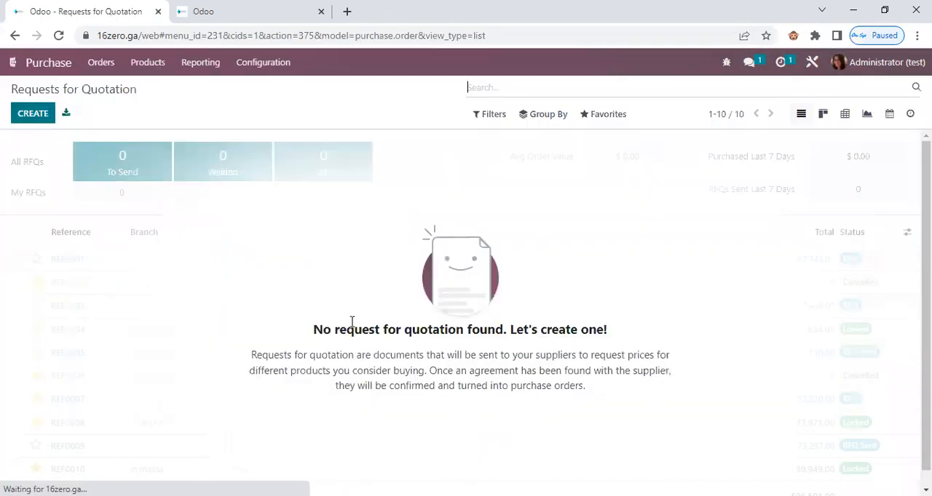
{"action": "left_click", "coordinate": [35, 117]}
{"action": "double_click", "coordinate": [238, 210]}
{"action": "type", "text": "with"}
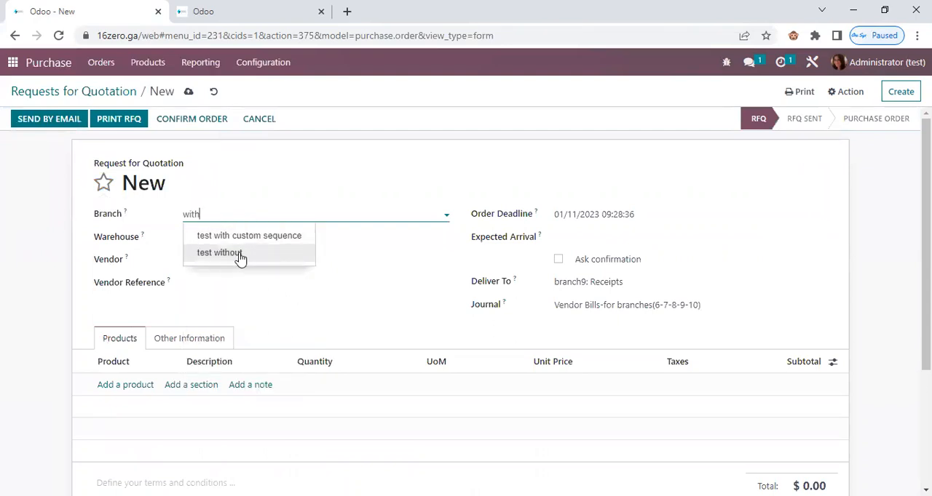
{"action": "left_click", "coordinate": [240, 256]}
{"action": "left_click_drag", "start_coordinate": [245, 214], "coordinate": [172, 218]}
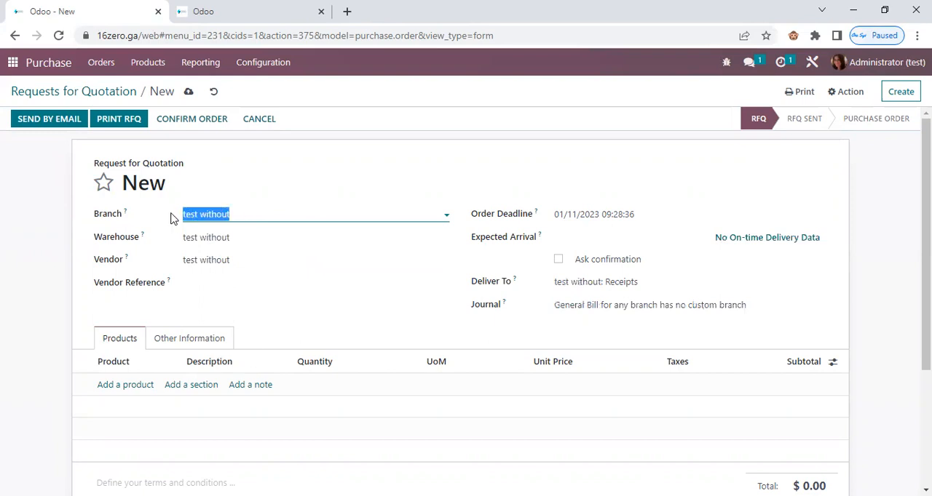
{"action": "left_click", "coordinate": [133, 384]}
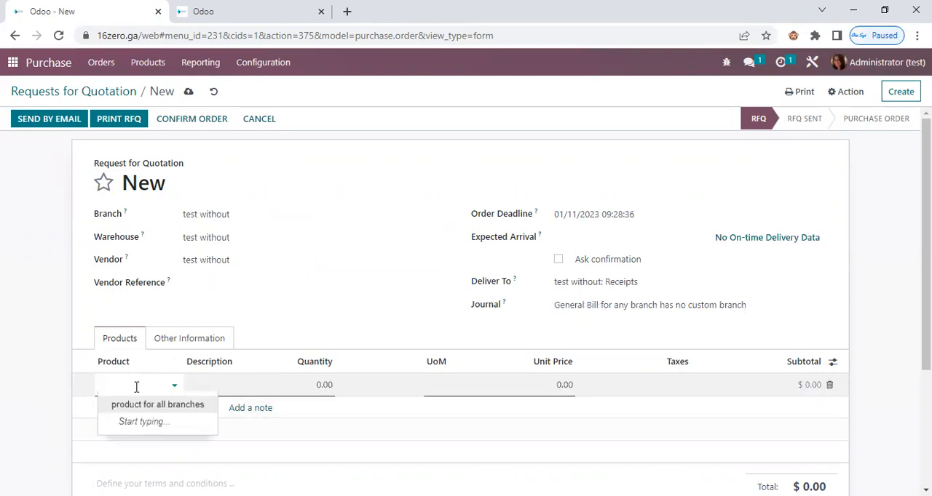
{"action": "left_click", "coordinate": [150, 406]}
{"action": "left_click", "coordinate": [189, 120]}
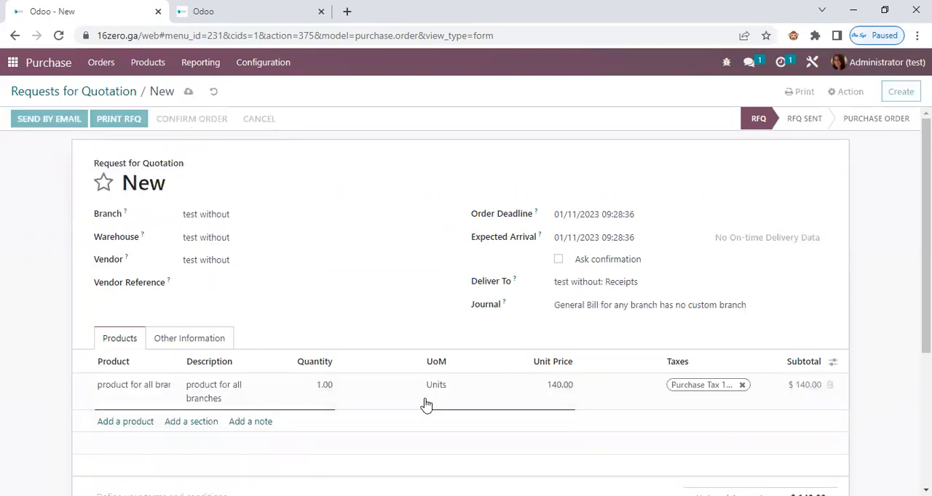
Compare the new purchase order's number with the prefix of the Zero Systems company's PO general sequence.
{"action": "left_click_drag", "start_coordinate": [133, 212], "coordinate": [158, 252]}
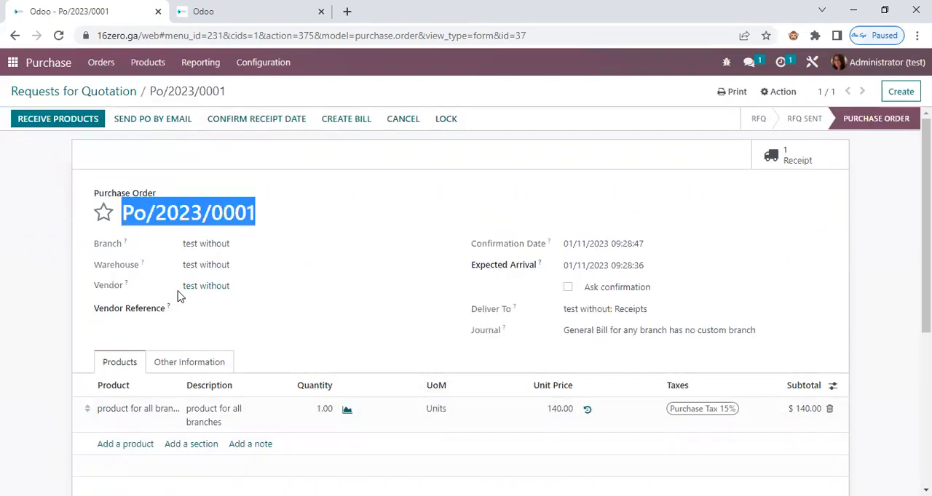
{"action": "left_click", "coordinate": [240, 13]}
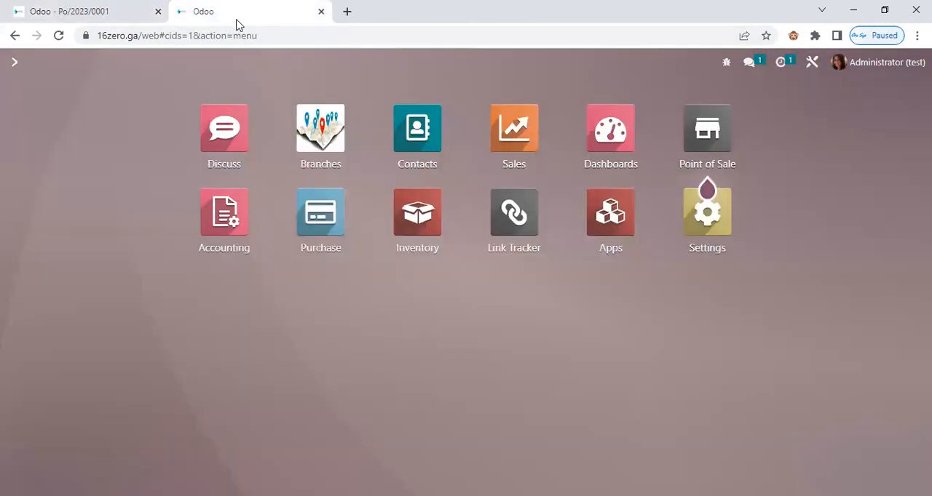
{"action": "left_click", "coordinate": [702, 218]}
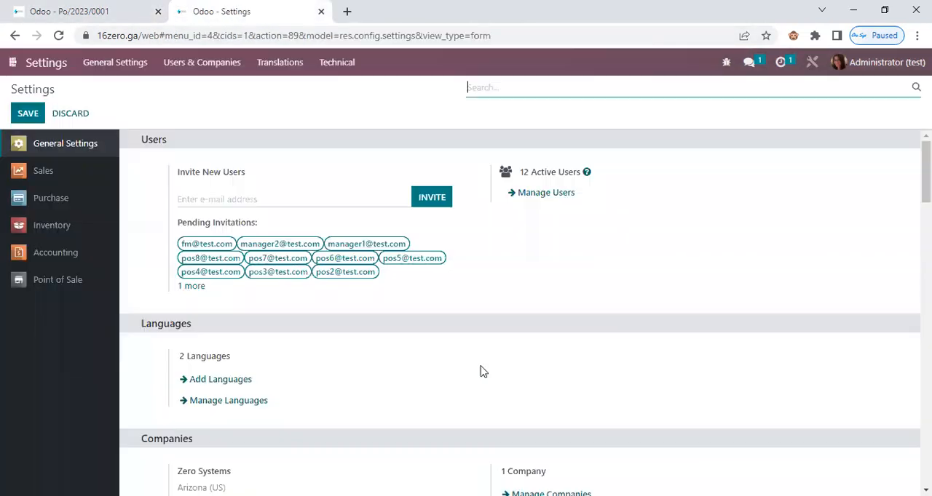
{"action": "scroll", "coordinate": [493, 274], "scroll_direction": "down", "scroll_amount": 3}
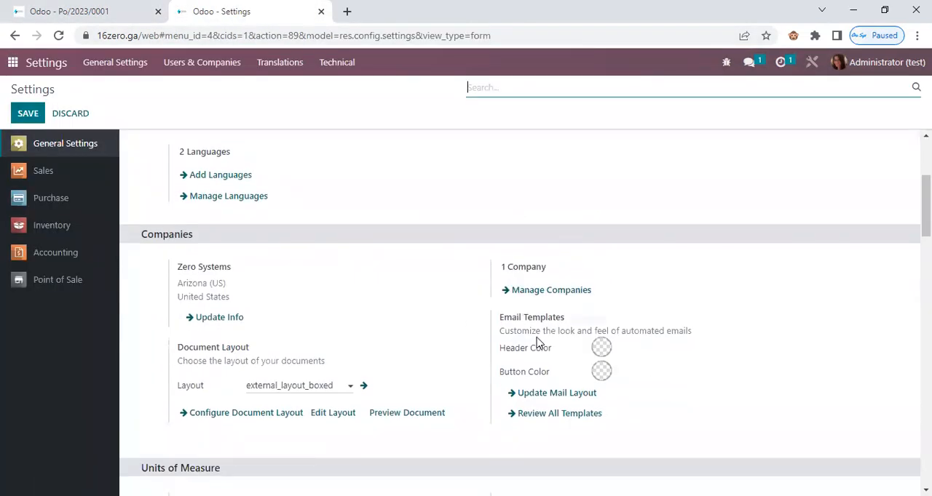
{"action": "left_click", "coordinate": [542, 290]}
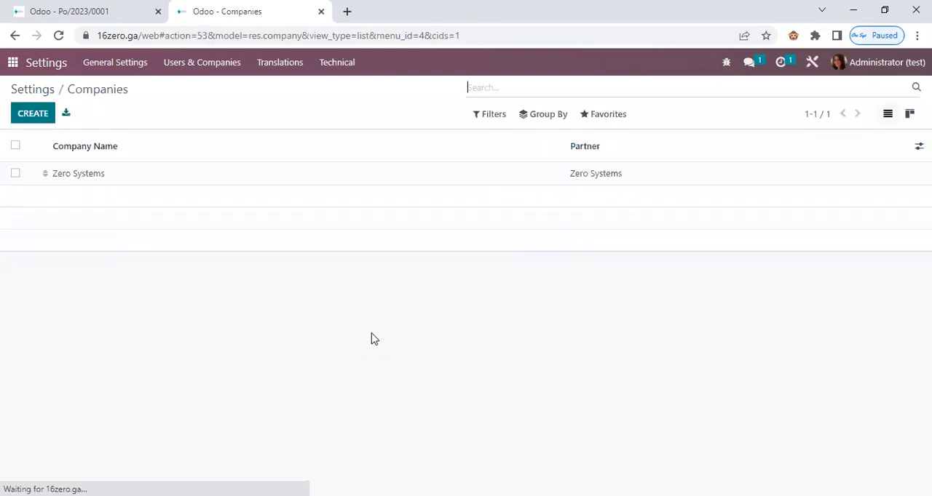
{"action": "left_click", "coordinate": [70, 175]}
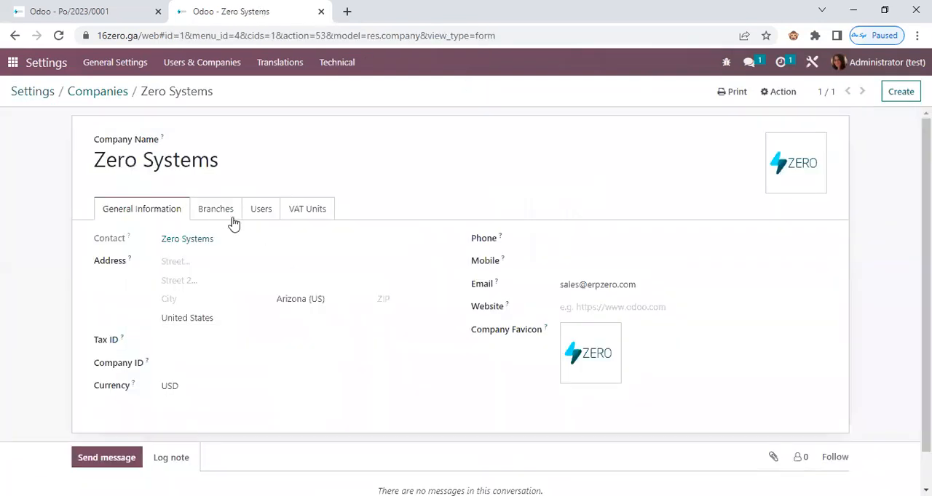
{"action": "left_click", "coordinate": [217, 211]}
{"action": "scroll", "coordinate": [290, 336], "scroll_direction": "down", "scroll_amount": 1}
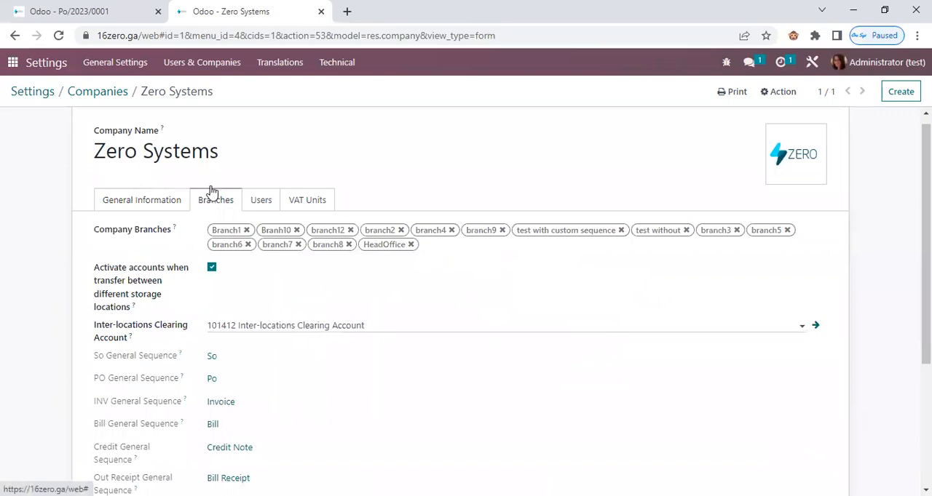
{"action": "left_click", "coordinate": [212, 379]}
{"action": "left_click_drag", "start_coordinate": [281, 223], "coordinate": [278, 223]}
{"action": "key", "text": "ctrl+a"}
{"action": "left_click", "coordinate": [113, 13]}
{"action": "double_click", "coordinate": [185, 213]}
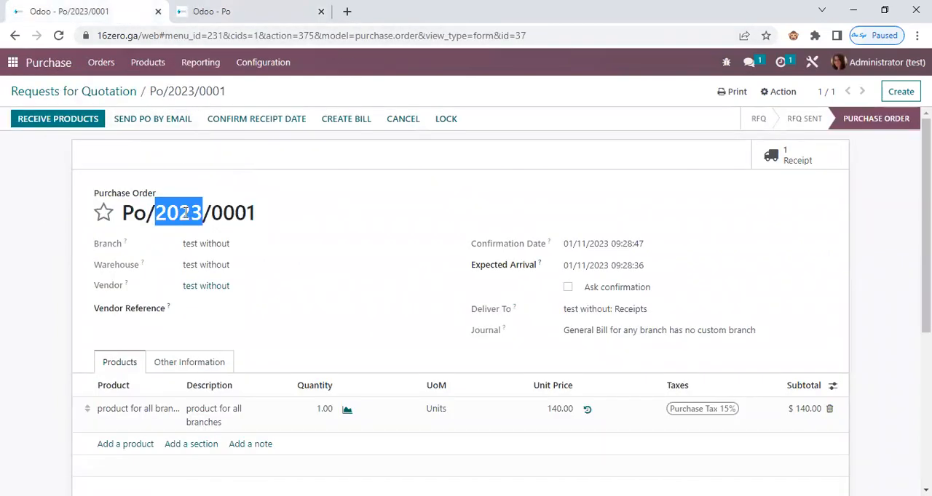
Create a purchase order for the "test with custom sequence" branch containing "product for all branches" and confirm it.
{"action": "left_click", "coordinate": [899, 92]}
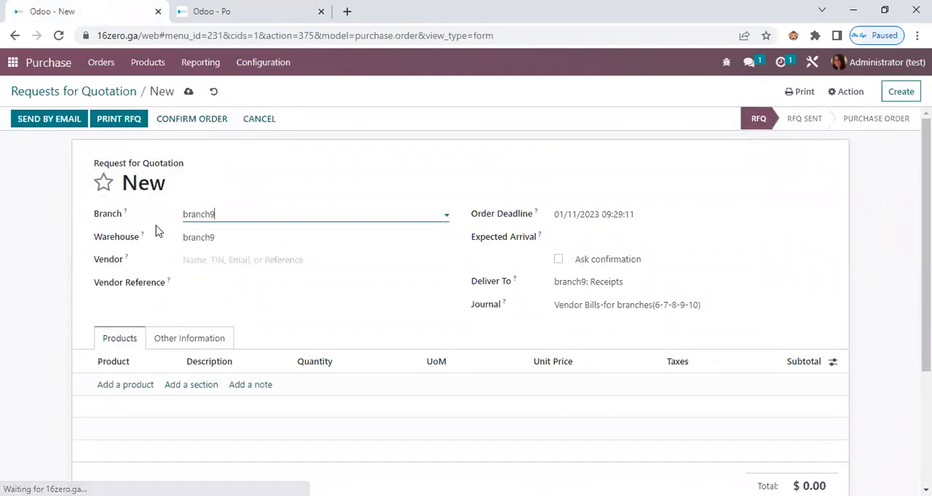
{"action": "left_click", "coordinate": [222, 218]}
{"action": "type", "text": "with"}
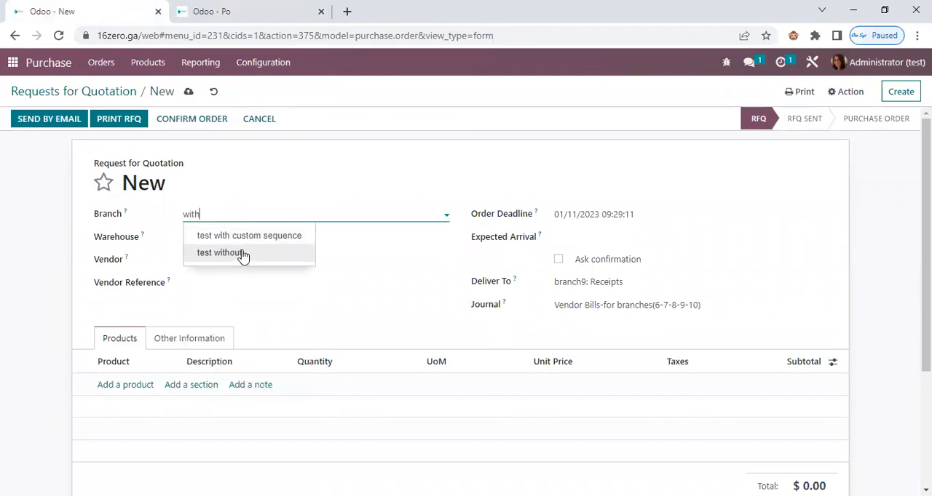
{"action": "left_click", "coordinate": [295, 236]}
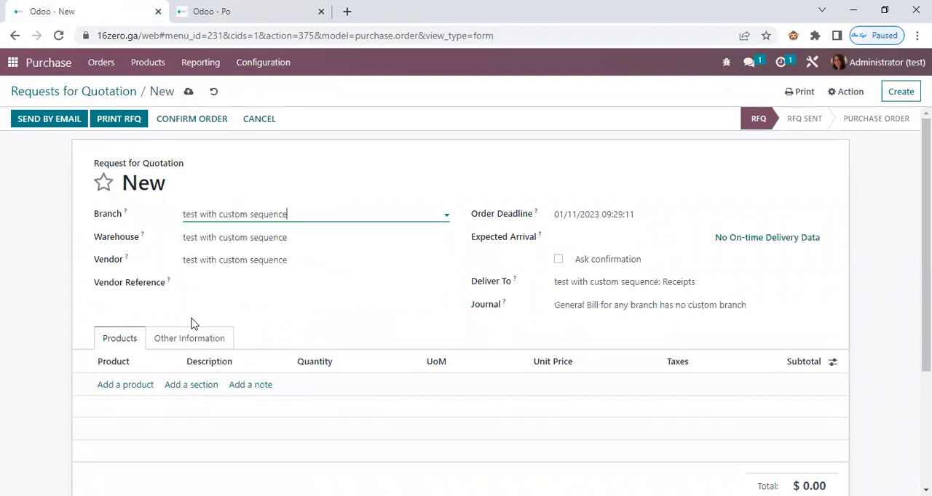
{"action": "left_click", "coordinate": [122, 386]}
{"action": "left_click", "coordinate": [152, 406]}
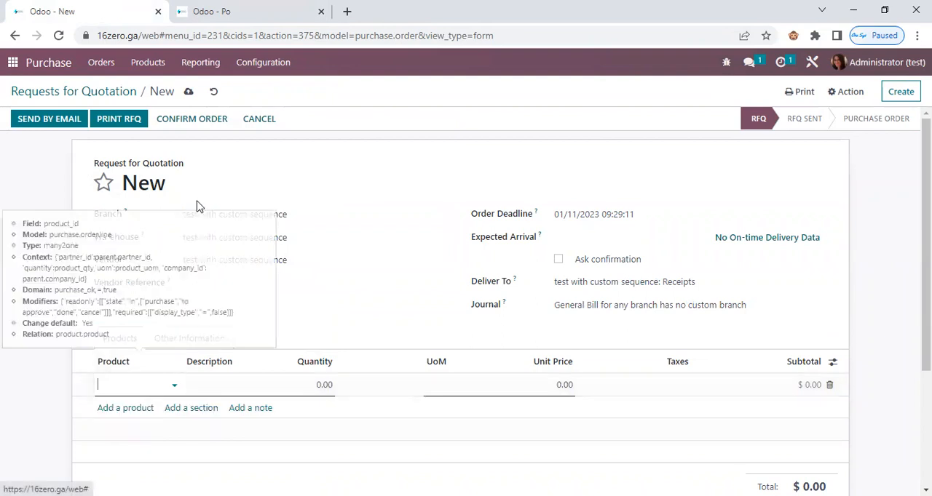
{"action": "left_click", "coordinate": [178, 119]}
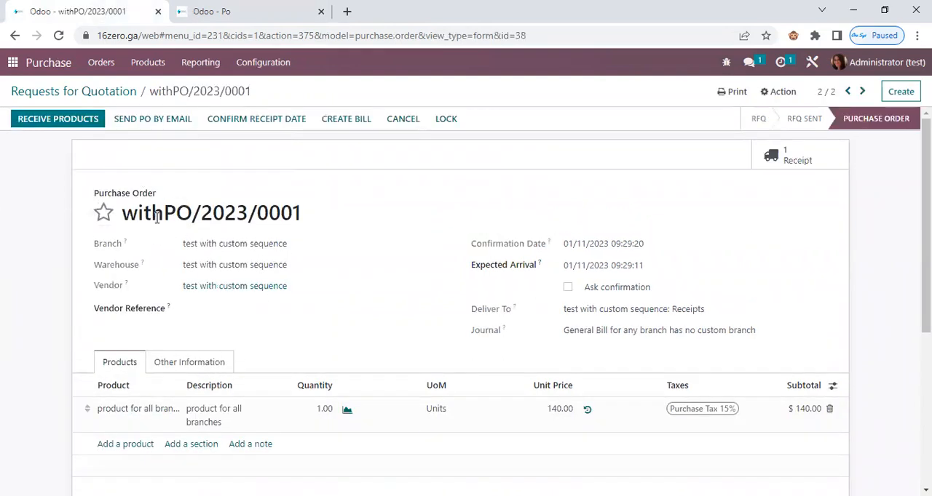
Search the branches for "with" and examine the PO prefix in the "test with custom sequence" branch's sequence settings.
{"action": "triple_click", "coordinate": [157, 218]}
{"action": "left_click", "coordinate": [180, 8]}
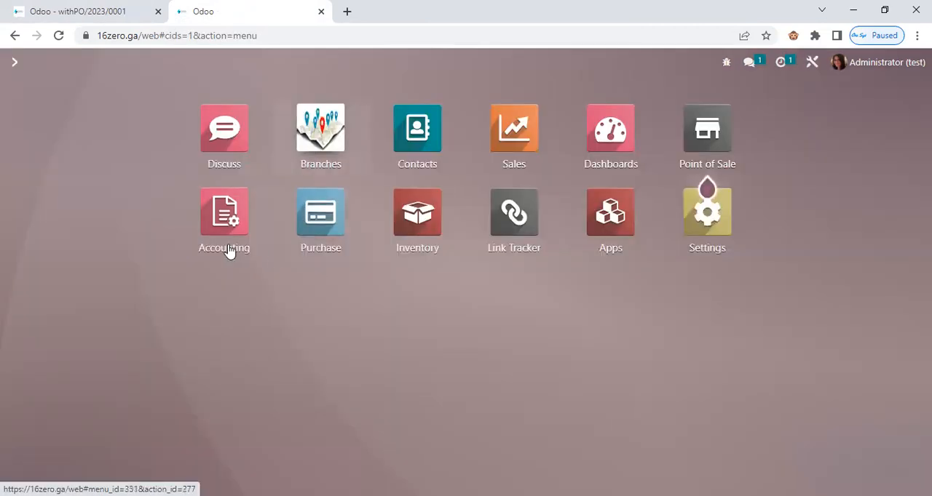
{"action": "type", "text": "with"}
{"action": "key", "text": "Return"}
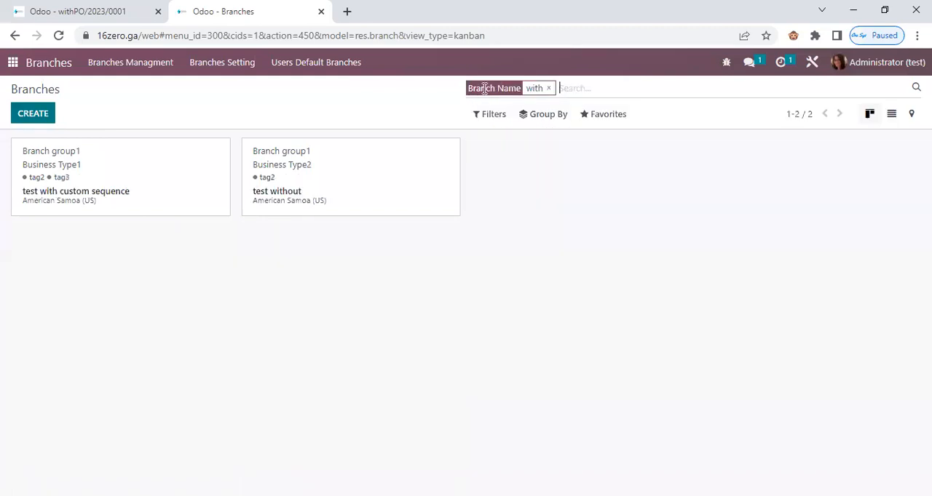
{"action": "left_click", "coordinate": [84, 204]}
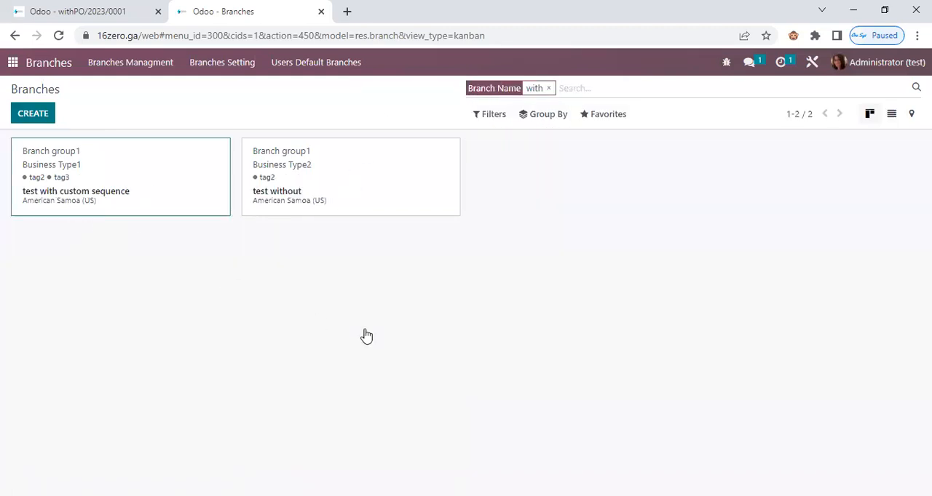
{"action": "scroll", "coordinate": [246, 262], "scroll_direction": "down", "scroll_amount": 5}
{"action": "left_click", "coordinate": [208, 209]}
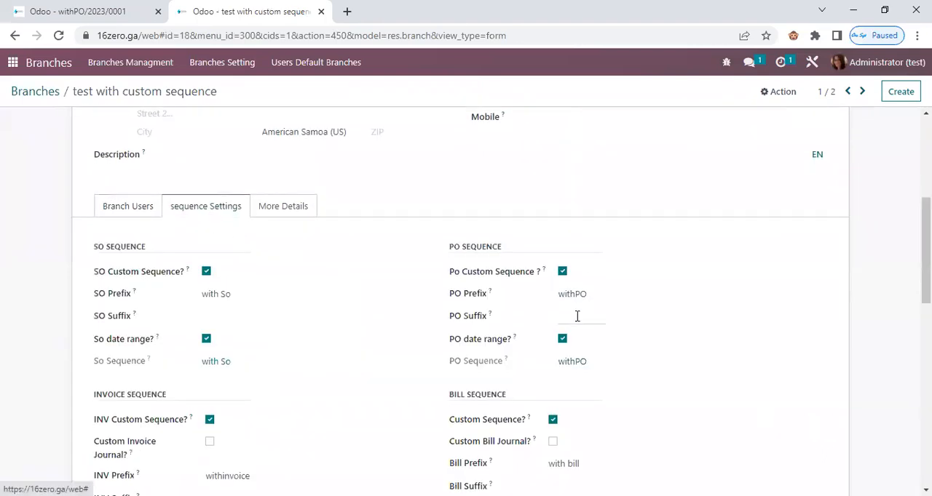
{"action": "scroll", "coordinate": [539, 247], "scroll_direction": "down", "scroll_amount": 1}
{"action": "left_click_drag", "start_coordinate": [597, 227], "coordinate": [531, 231]}
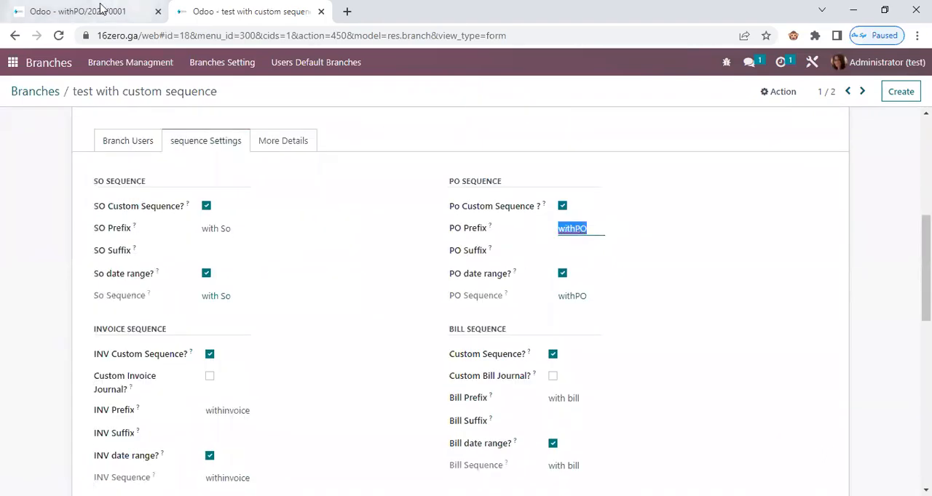
Open the branch's PO sequence record and compare its prefix with the custom-sequence purchase order's number.
{"action": "left_click", "coordinate": [76, 11]}
{"action": "left_click", "coordinate": [225, 11]}
{"action": "left_click", "coordinate": [574, 296]}
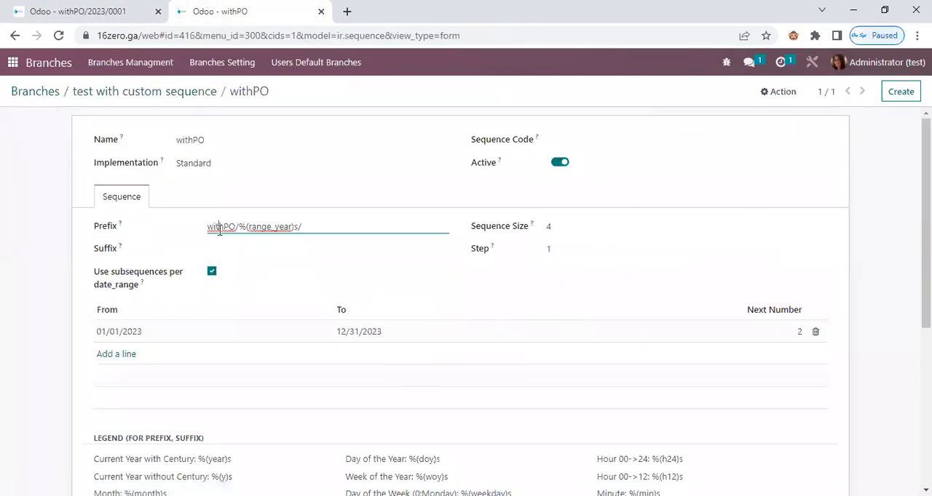
{"action": "triple_click", "coordinate": [219, 230]}
{"action": "left_click", "coordinate": [135, 13]}
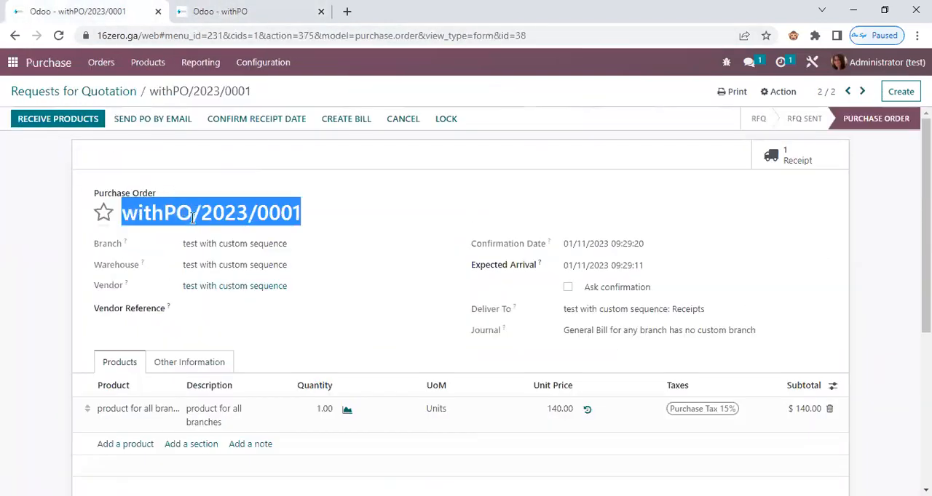
Receive the products of the "test with custom sequence" branch's purchase order and validate the receipt.
{"action": "left_click", "coordinate": [85, 142]}
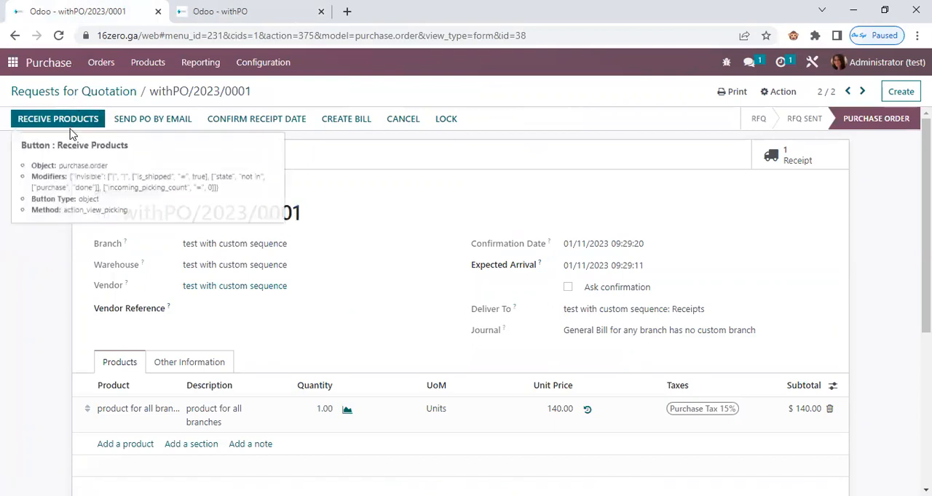
{"action": "left_click", "coordinate": [71, 133]}
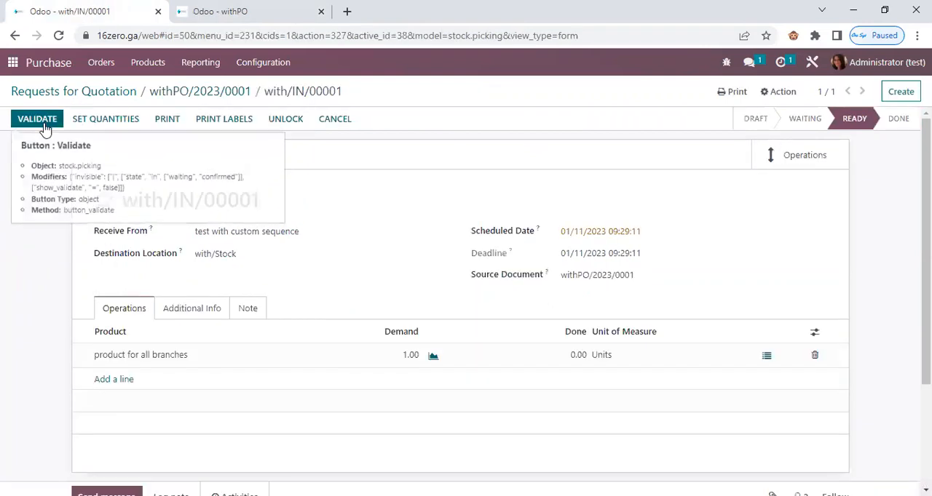
{"action": "left_click", "coordinate": [44, 123]}
{"action": "left_click", "coordinate": [163, 182]}
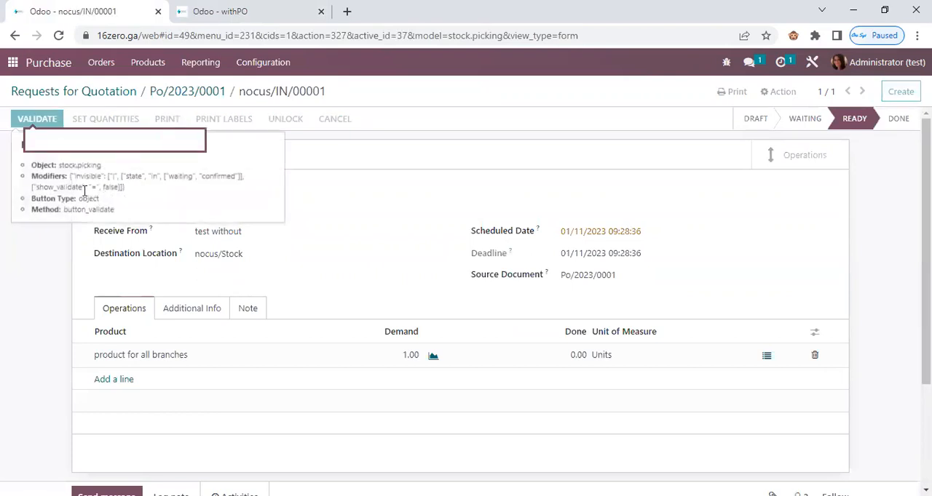
Receive the products of the "test without" branch's purchase order, validate the receipt and check the order number.
{"action": "left_click", "coordinate": [37, 118]}
{"action": "left_click", "coordinate": [160, 181]}
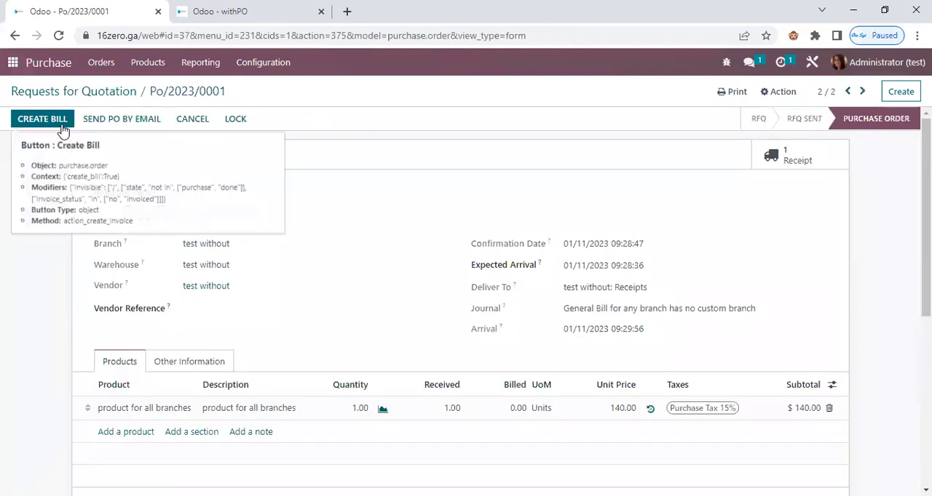
{"action": "triple_click", "coordinate": [247, 212]}
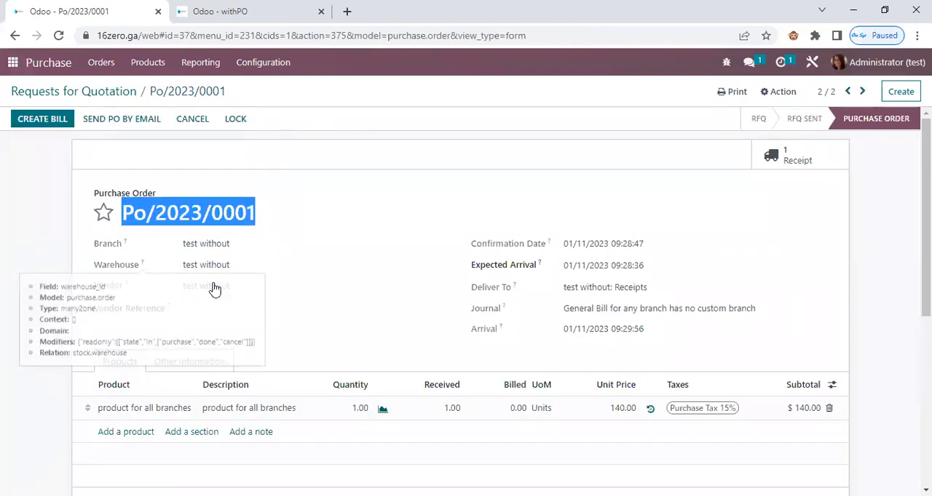
Create a vendor bill from the "test without" branch's purchase order and check the branch on the draft bill.
{"action": "left_click_drag", "start_coordinate": [230, 244], "coordinate": [190, 244]}
{"action": "left_click", "coordinate": [42, 118]}
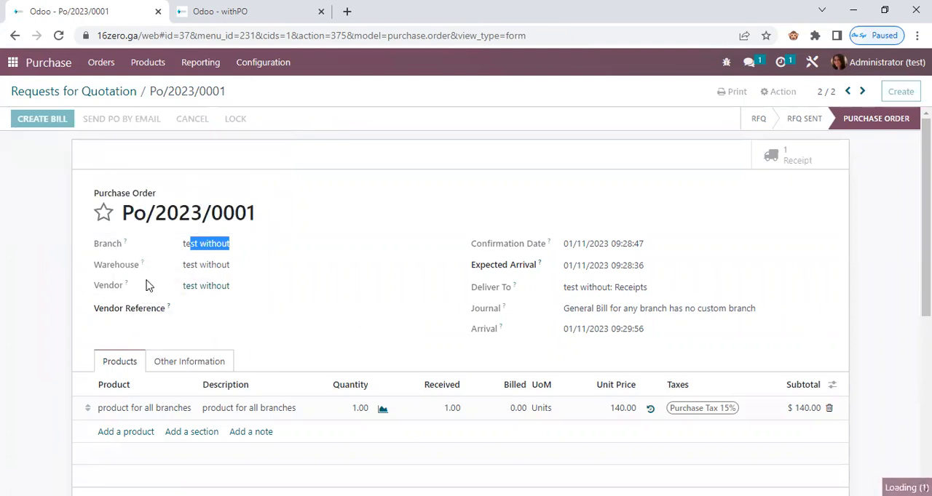
{"action": "left_click_drag", "start_coordinate": [154, 217], "coordinate": [87, 217]}
{"action": "left_click_drag", "start_coordinate": [219, 248], "coordinate": [176, 247]}
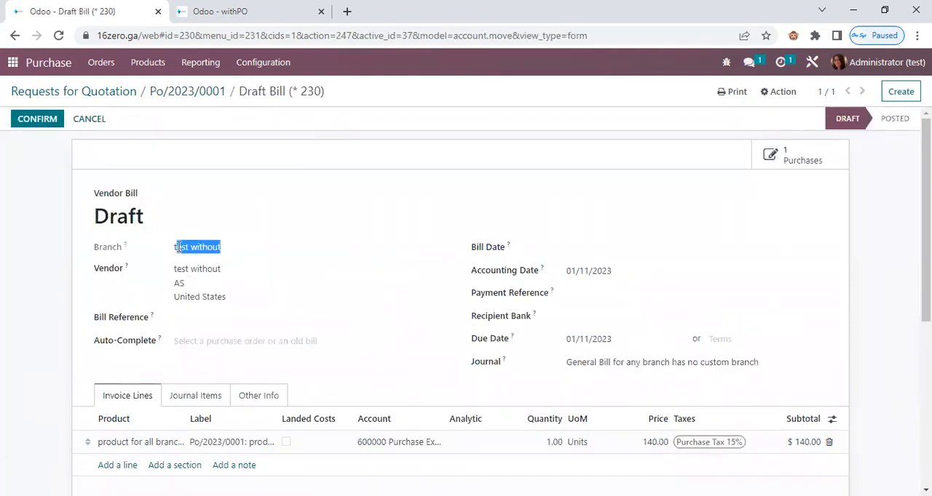
Return to the branches list and try to open Branch Settings in a separate browser tab.
{"action": "left_click", "coordinate": [260, 14]}
{"action": "left_click", "coordinate": [181, 119]}
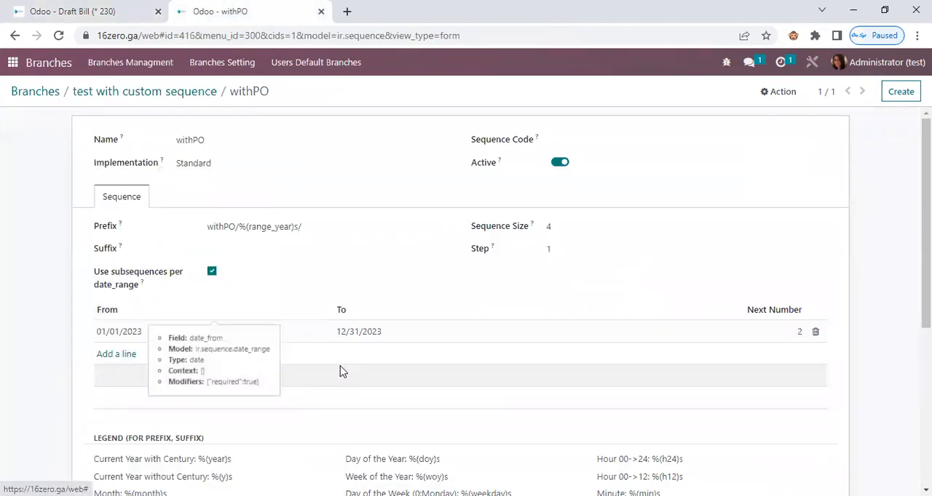
{"action": "scroll", "coordinate": [495, 310], "scroll_direction": "up", "scroll_amount": 2}
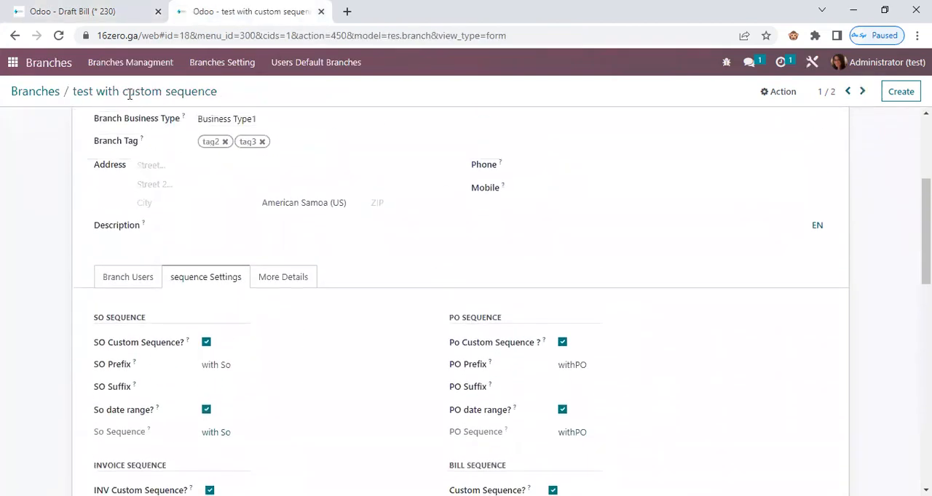
{"action": "left_click", "coordinate": [51, 93]}
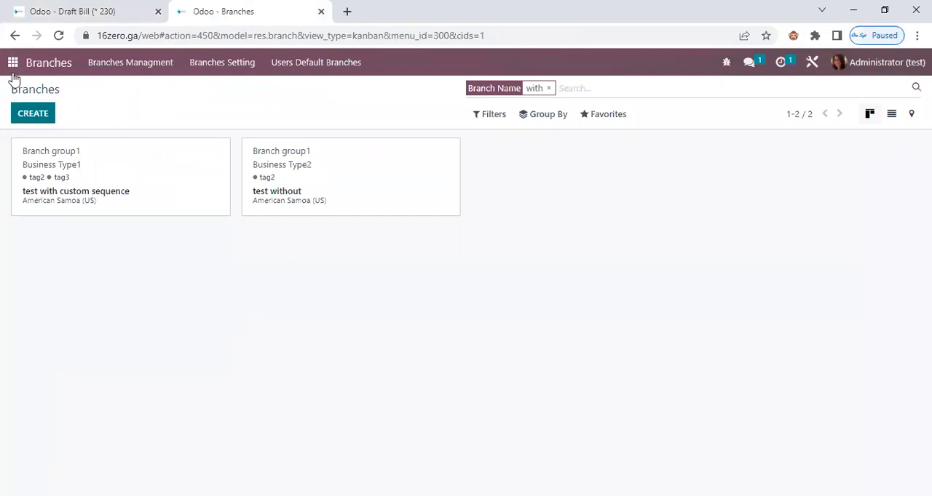
{"action": "left_click", "coordinate": [208, 65]}
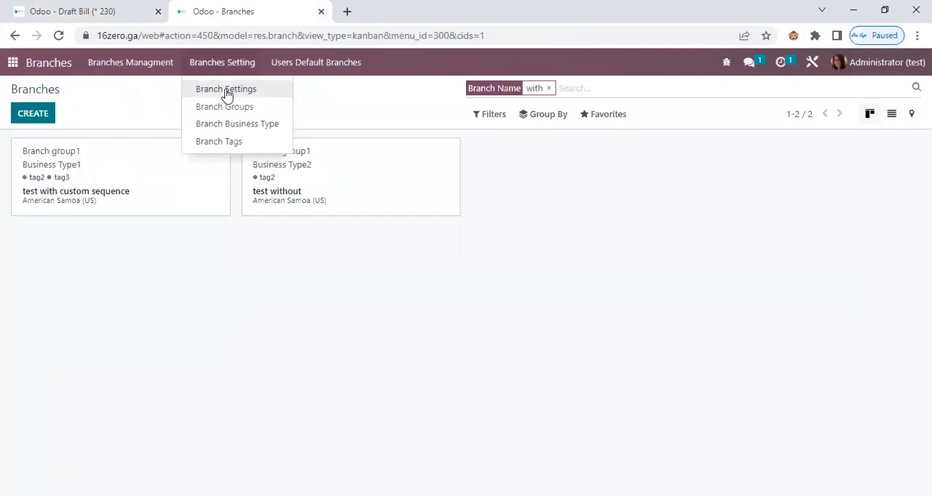
{"action": "right_click", "coordinate": [227, 93]}
{"action": "left_click", "coordinate": [274, 101]}
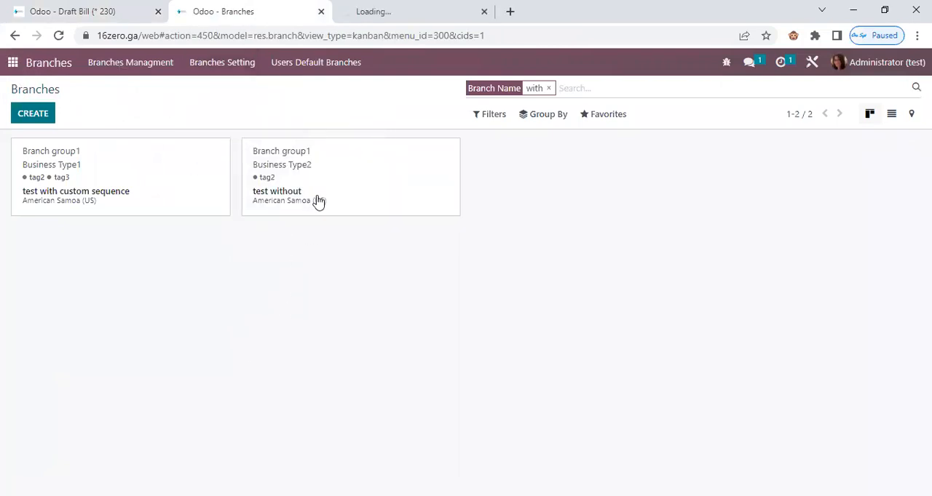
{"action": "left_click", "coordinate": [389, 9]}
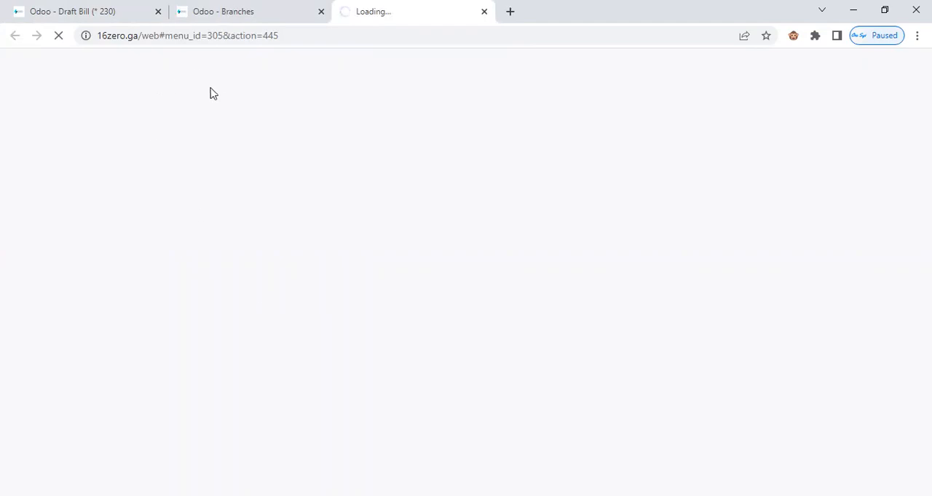
Set the "test without" branch's bill date to 01/11/2023, confirm the bill and check its number and branch.
{"action": "left_click", "coordinate": [116, 11]}
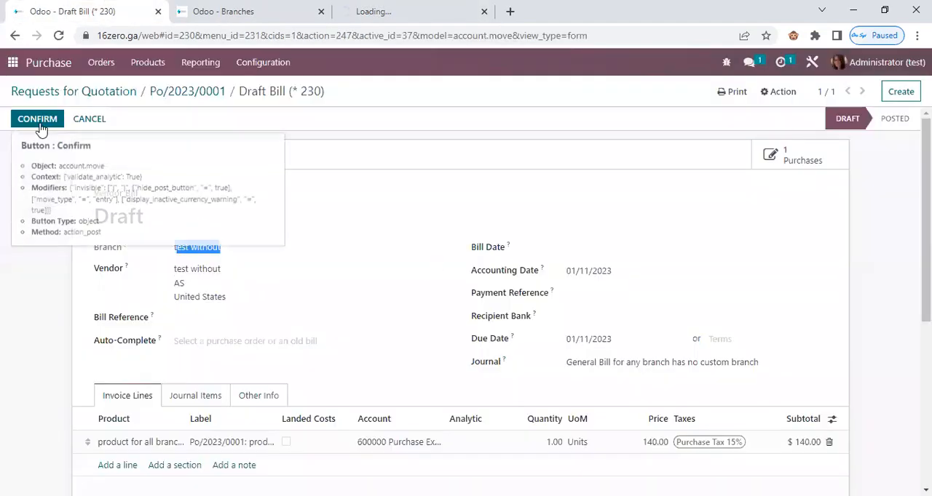
{"action": "left_click", "coordinate": [588, 247]}
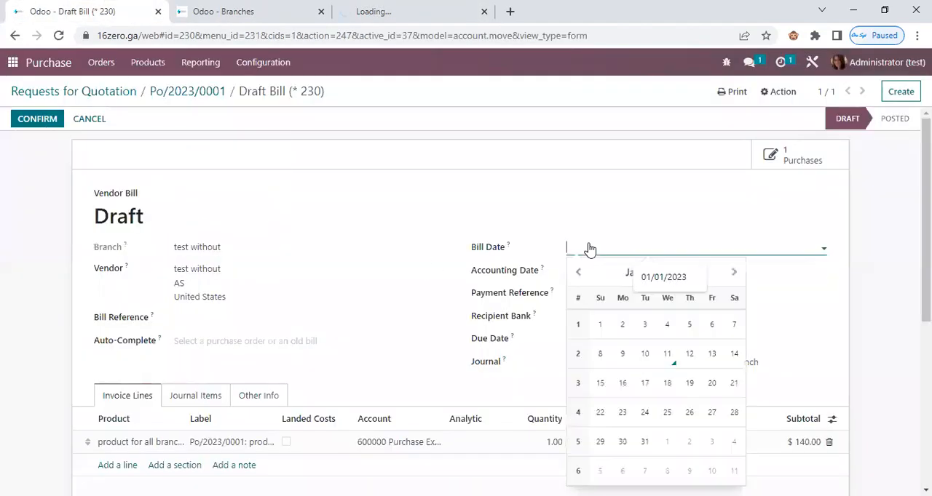
{"action": "left_click", "coordinate": [665, 356]}
{"action": "left_click", "coordinate": [35, 119]}
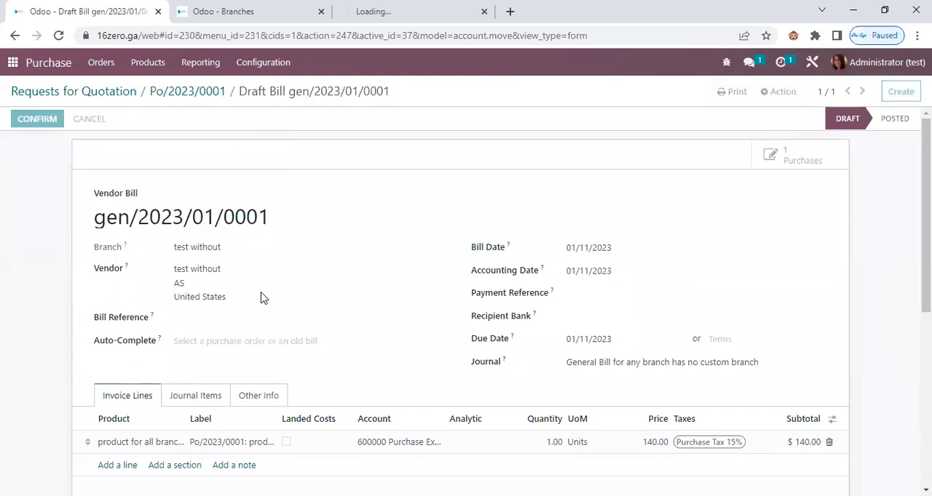
{"action": "triple_click", "coordinate": [122, 219]}
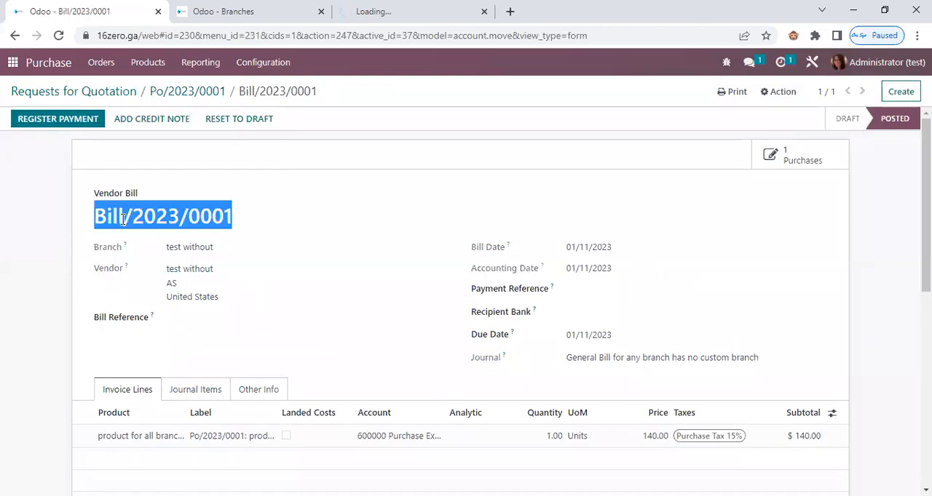
{"action": "left_click_drag", "start_coordinate": [211, 250], "coordinate": [178, 244]}
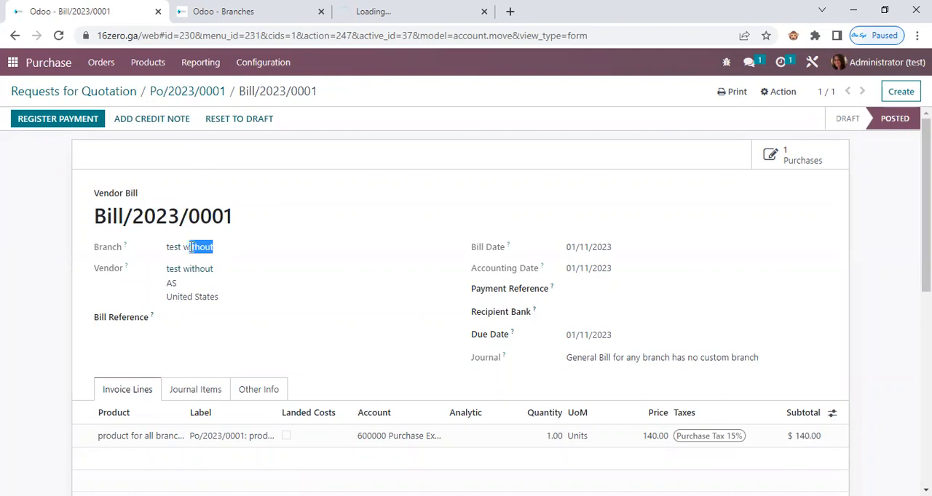
Try to load the 16zero.ga base address in the pending browser tab.
{"action": "left_click", "coordinate": [357, 16]}
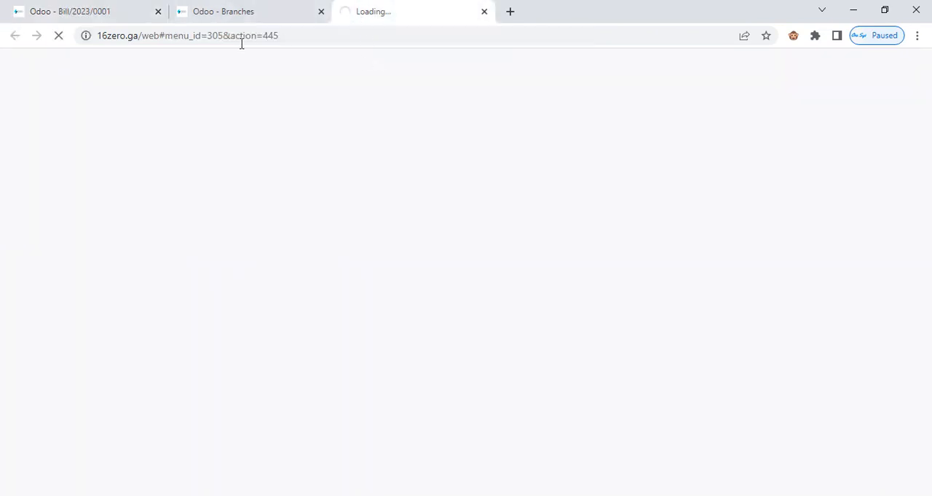
{"action": "left_click", "coordinate": [204, 41]}
{"action": "left_click", "coordinate": [189, 37]}
{"action": "left_click_drag", "start_coordinate": [173, 35], "coordinate": [433, 35]}
{"action": "key", "text": "BackSpace"}
{"action": "key", "text": "Return"}
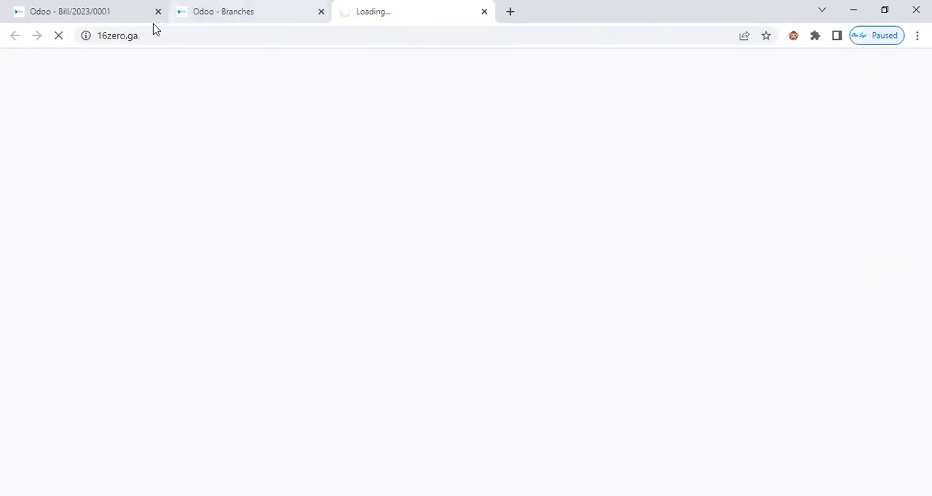
{"action": "left_click", "coordinate": [246, 17]}
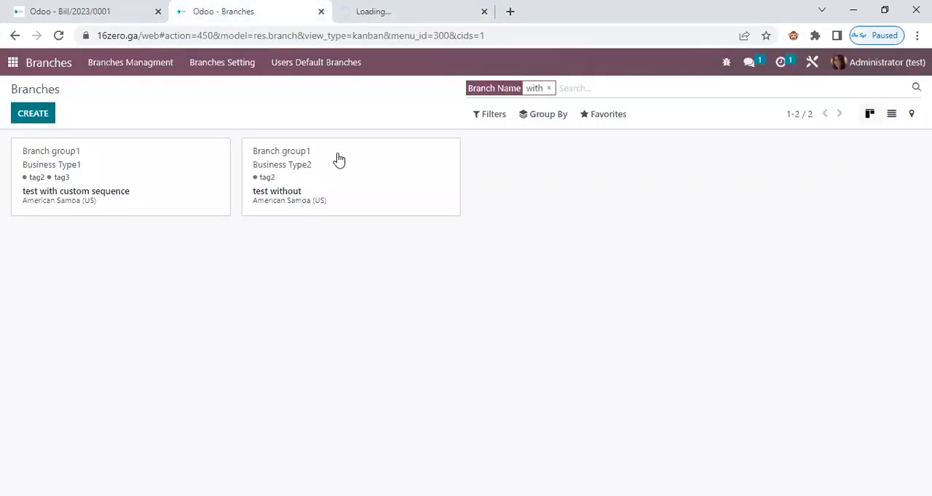
{"action": "left_click", "coordinate": [372, 19]}
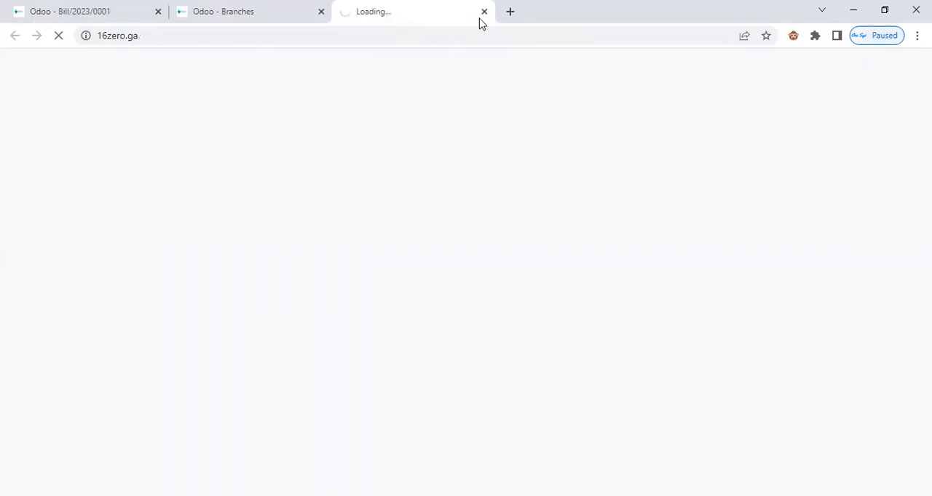
{"action": "left_click", "coordinate": [508, 14]}
{"action": "left_click", "coordinate": [97, 13]}
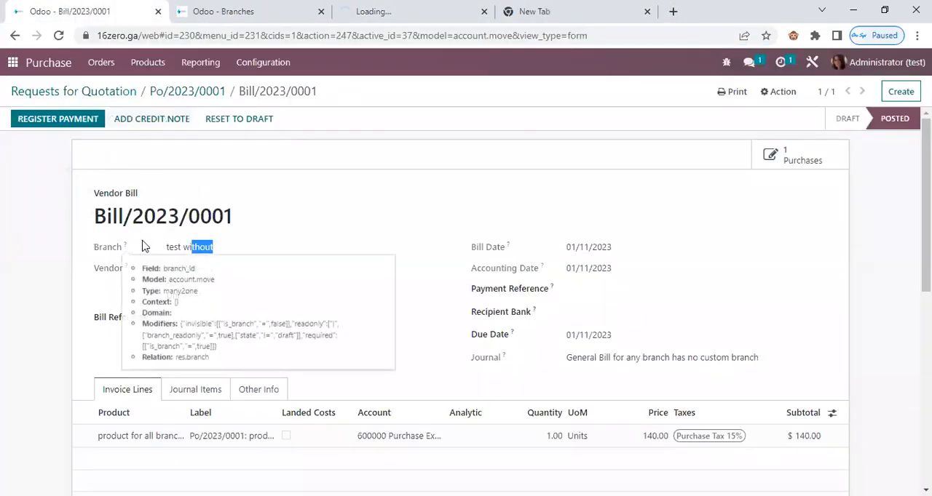
{"action": "left_click", "coordinate": [391, 14]}
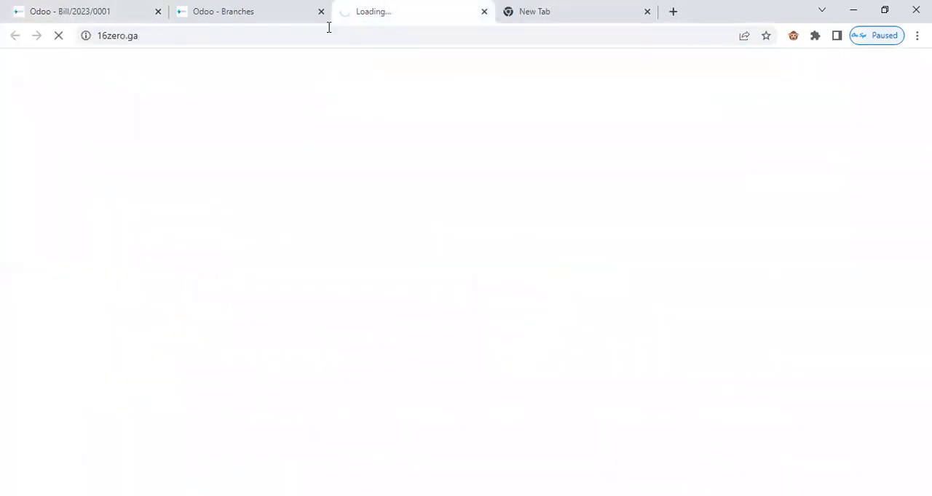
{"action": "left_click", "coordinate": [268, 36]}
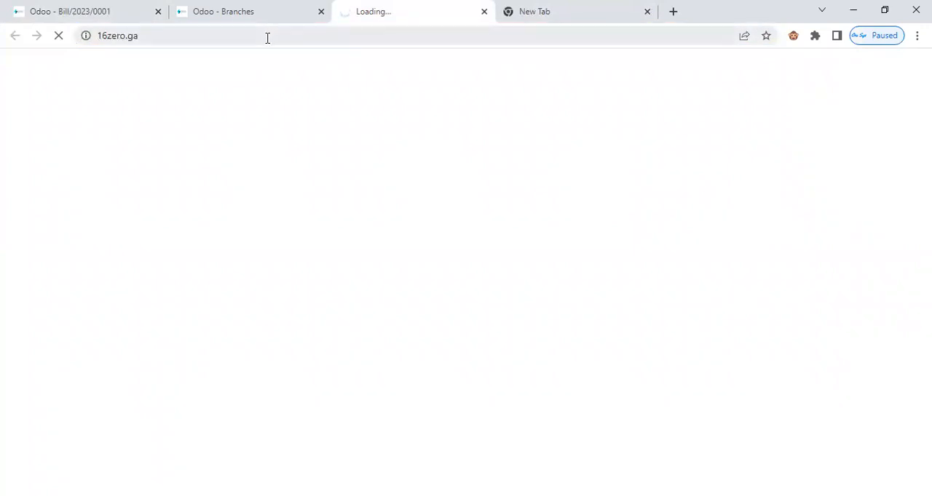
Open the Zero Systems company record from the general settings and examine the general sequences in its branch configuration.
{"action": "left_click", "coordinate": [254, 14]}
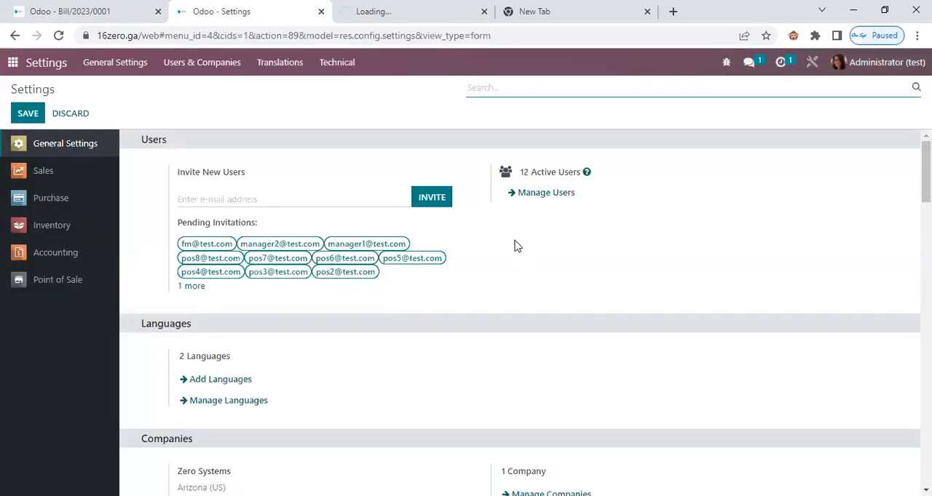
{"action": "scroll", "coordinate": [509, 241], "scroll_direction": "down", "scroll_amount": 4}
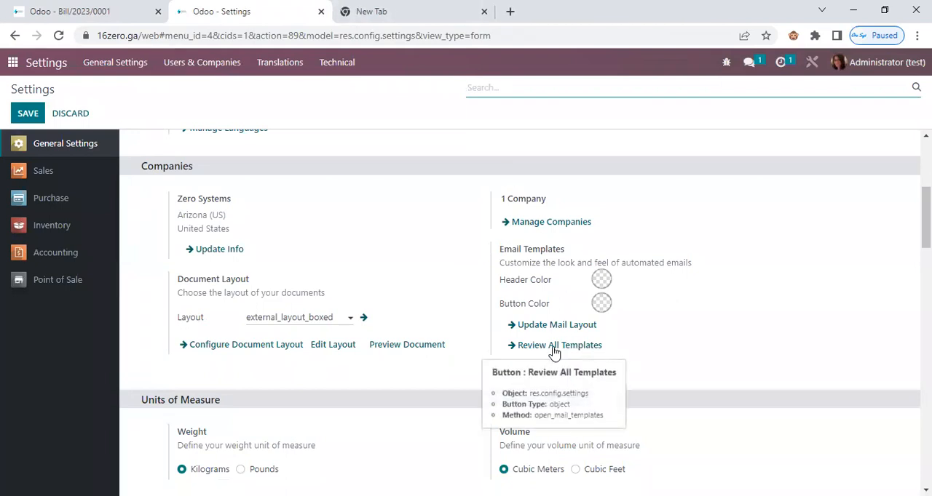
{"action": "scroll", "coordinate": [397, 315], "scroll_direction": "down", "scroll_amount": 2}
{"action": "scroll", "coordinate": [519, 301], "scroll_direction": "down", "scroll_amount": 2}
{"action": "scroll", "coordinate": [460, 279], "scroll_direction": "up", "scroll_amount": 7}
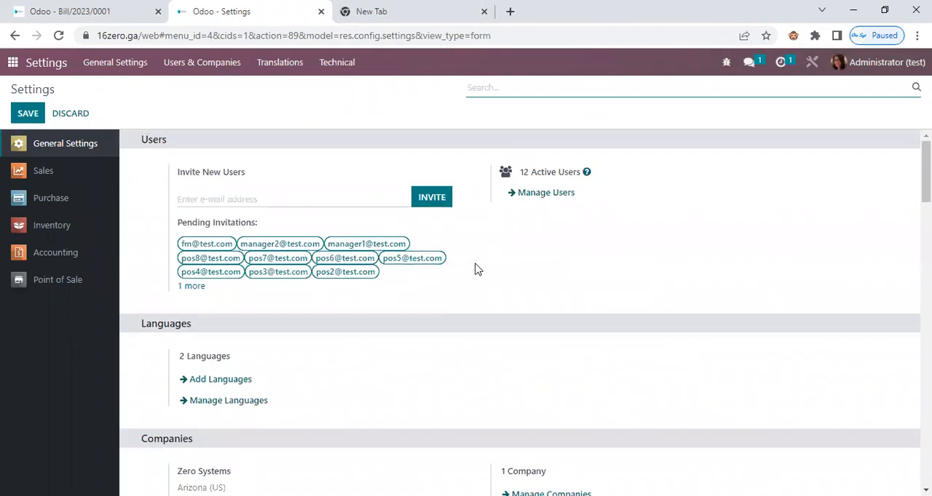
{"action": "scroll", "coordinate": [515, 244], "scroll_direction": "down", "scroll_amount": 2}
{"action": "left_click", "coordinate": [551, 357]}
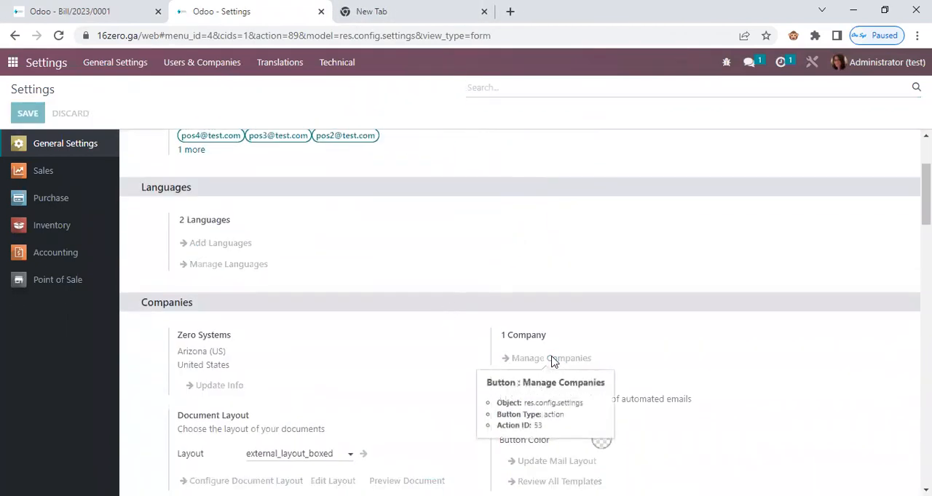
{"action": "left_click", "coordinate": [166, 176]}
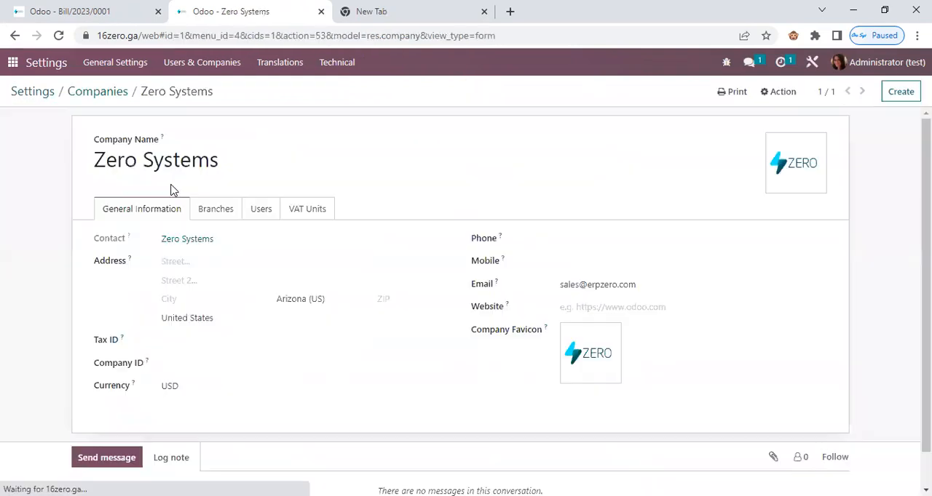
{"action": "left_click", "coordinate": [217, 208]}
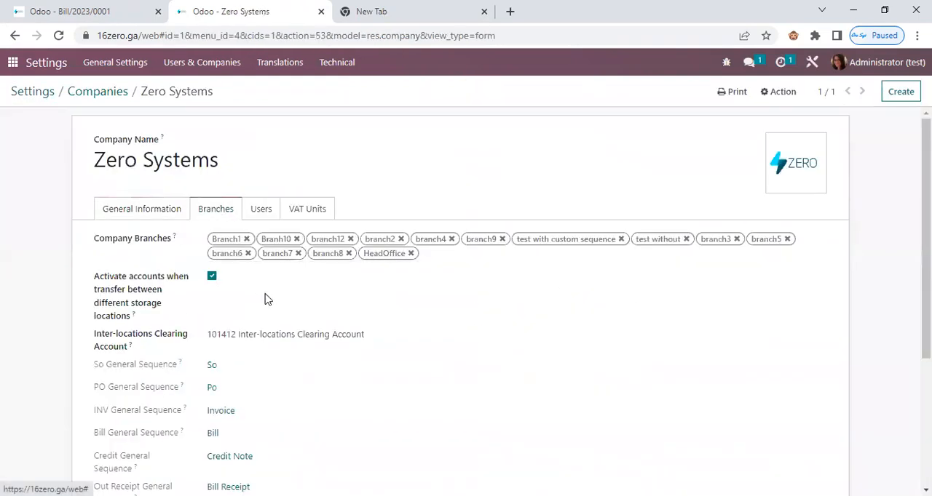
{"action": "scroll", "coordinate": [328, 311], "scroll_direction": "down", "scroll_amount": 1}
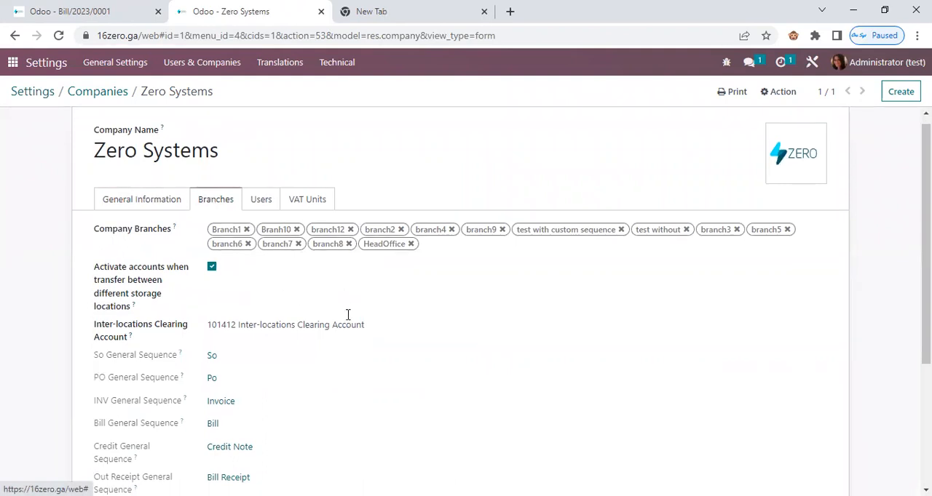
Compare the "test without" branch's bill number with the prefix in the company's Bill general sequence record.
{"action": "left_click", "coordinate": [99, 13]}
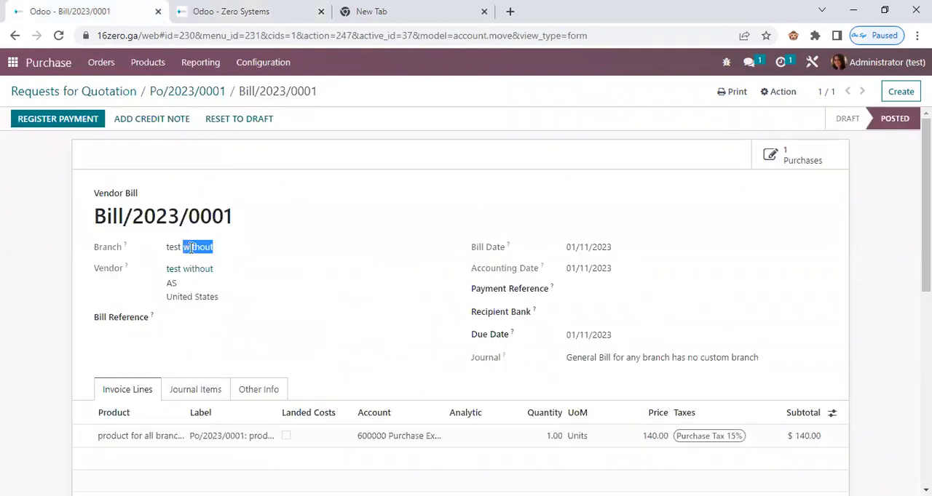
{"action": "double_click", "coordinate": [110, 216]}
{"action": "left_click", "coordinate": [221, 11]}
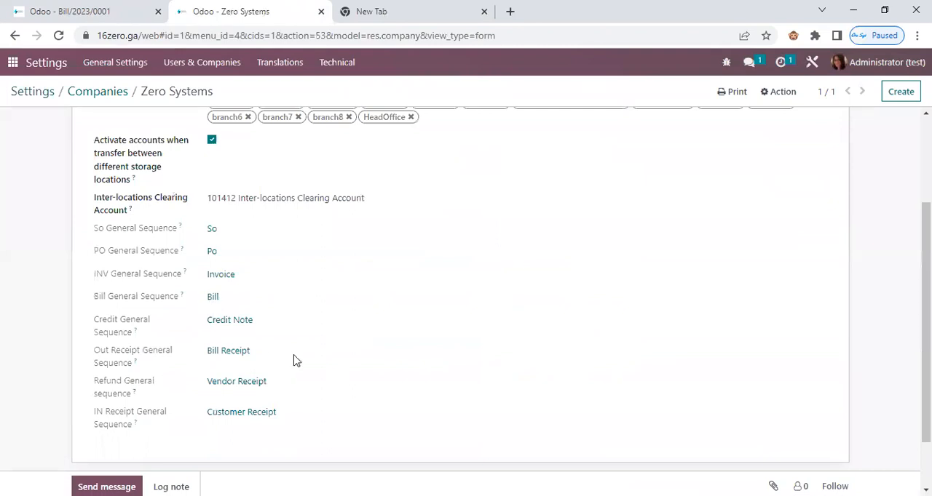
{"action": "triple_click", "coordinate": [212, 228]}
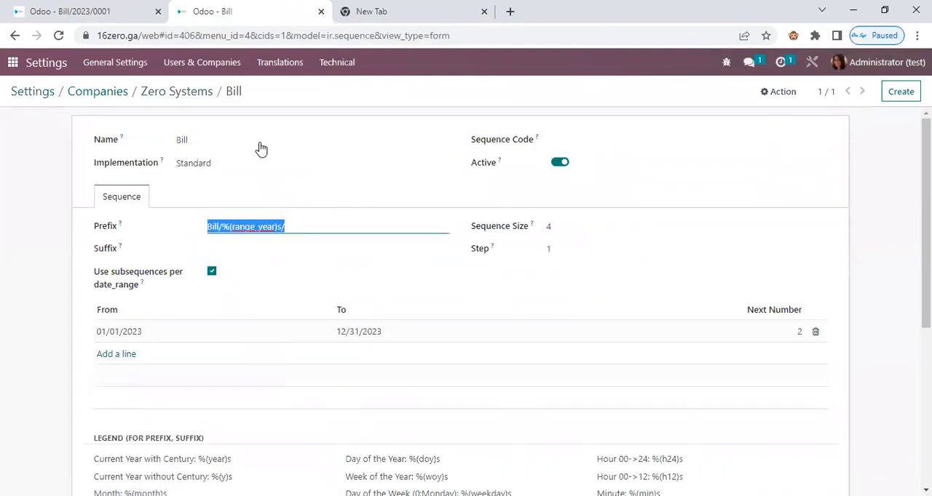
Open the withPO/2023/0001 purchase order of the "test with custom sequence" branch and create a vendor bill from it.
{"action": "left_click", "coordinate": [107, 14]}
{"action": "left_click", "coordinate": [204, 94]}
{"action": "left_click", "coordinate": [115, 95]}
{"action": "left_click", "coordinate": [83, 260]}
{"action": "left_click", "coordinate": [36, 118]}
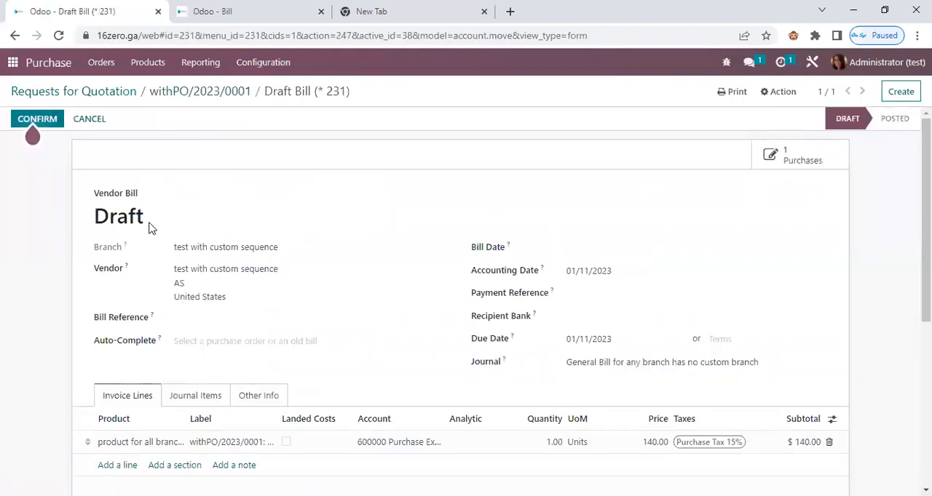
Set the custom-sequence branch's bill date to 01/11/2023, confirm the bill, check its number and return to the purchase order.
{"action": "left_click", "coordinate": [594, 250]}
{"action": "left_click", "coordinate": [667, 354]}
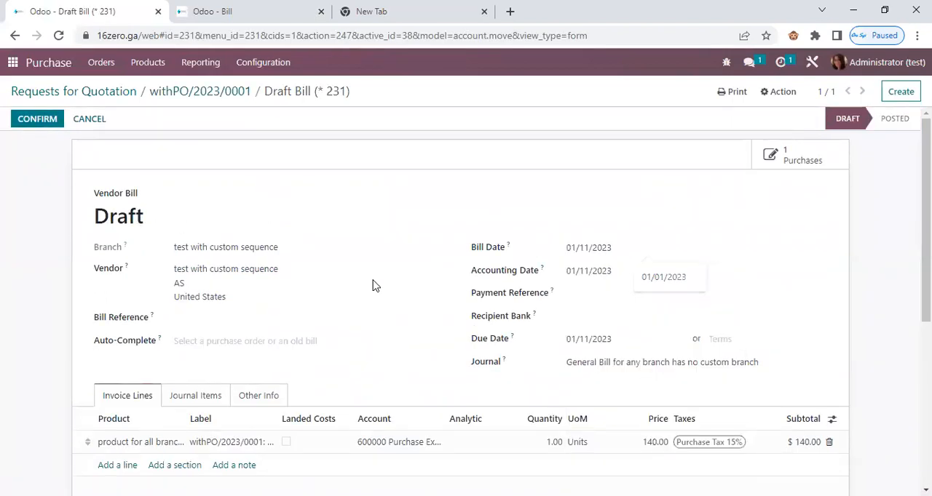
{"action": "left_click_drag", "start_coordinate": [216, 248], "coordinate": [246, 247]}
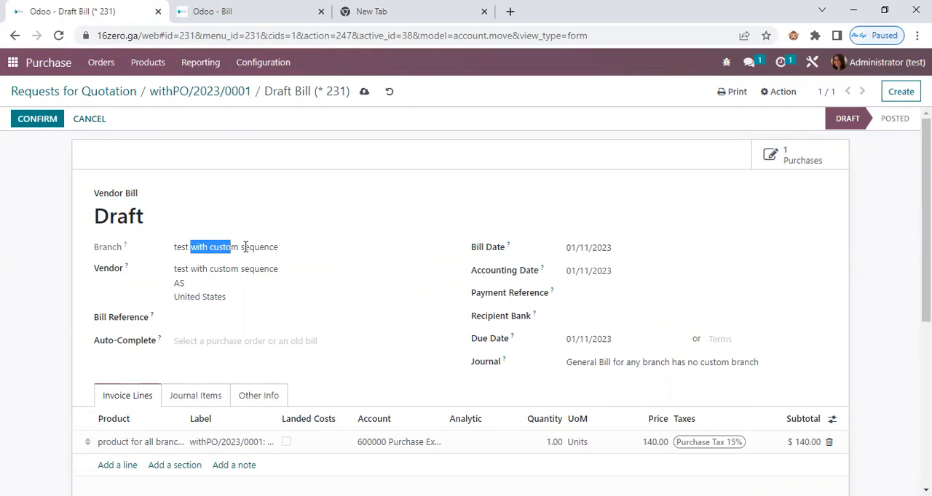
{"action": "left_click", "coordinate": [37, 118]}
{"action": "left_click_drag", "start_coordinate": [116, 218], "coordinate": [305, 273]}
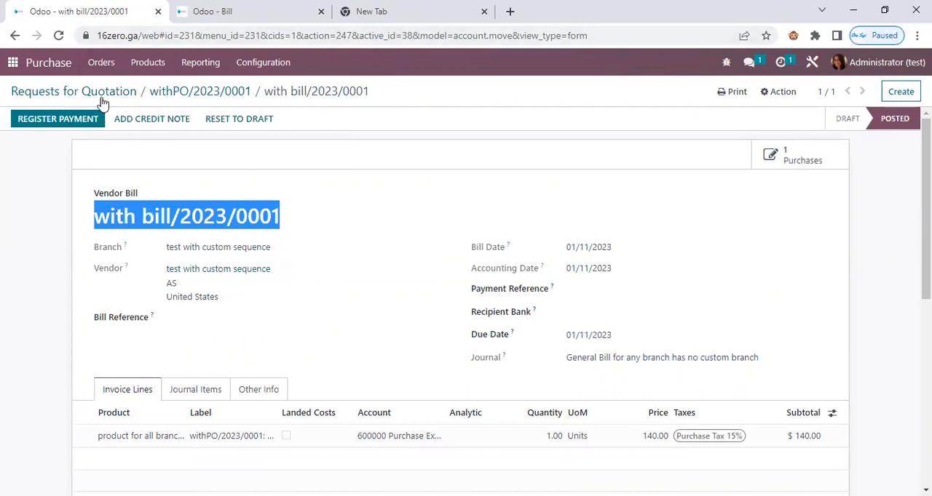
{"action": "left_click", "coordinate": [172, 93]}
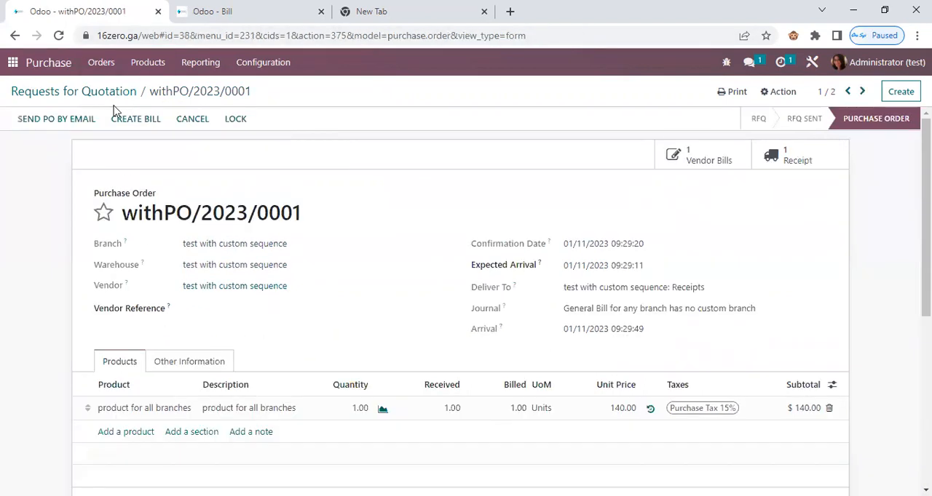
Start a new customer invoice in Accounting and assign it to the "test without" branch.
{"action": "left_click", "coordinate": [102, 91]}
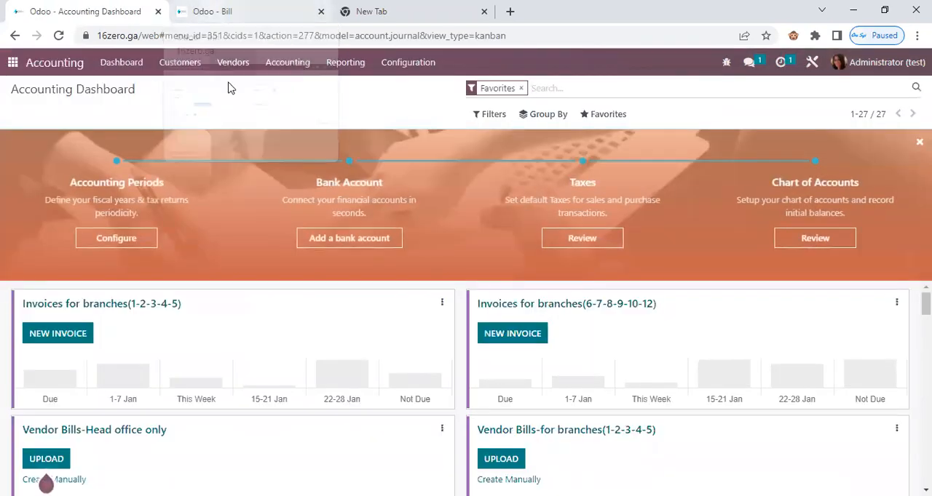
{"action": "left_click", "coordinate": [178, 65]}
{"action": "left_click", "coordinate": [181, 89]}
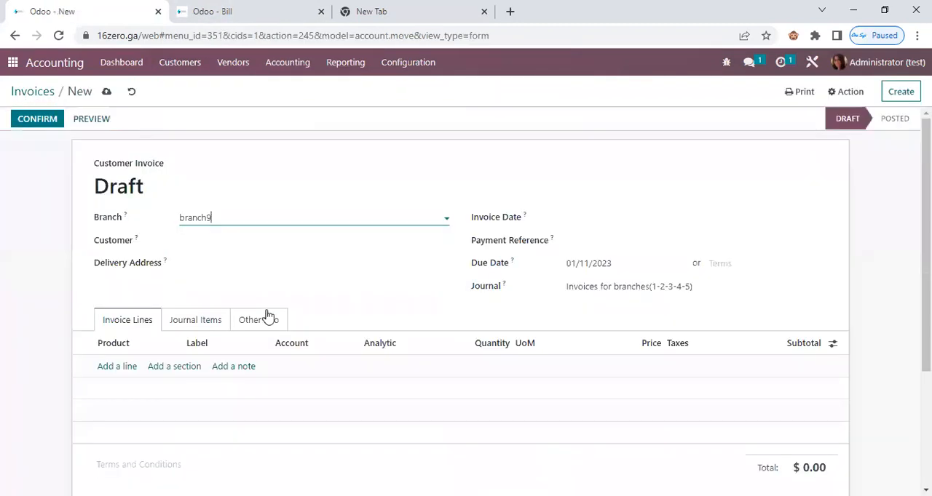
{"action": "double_click", "coordinate": [227, 219]}
{"action": "type", "text": "with"}
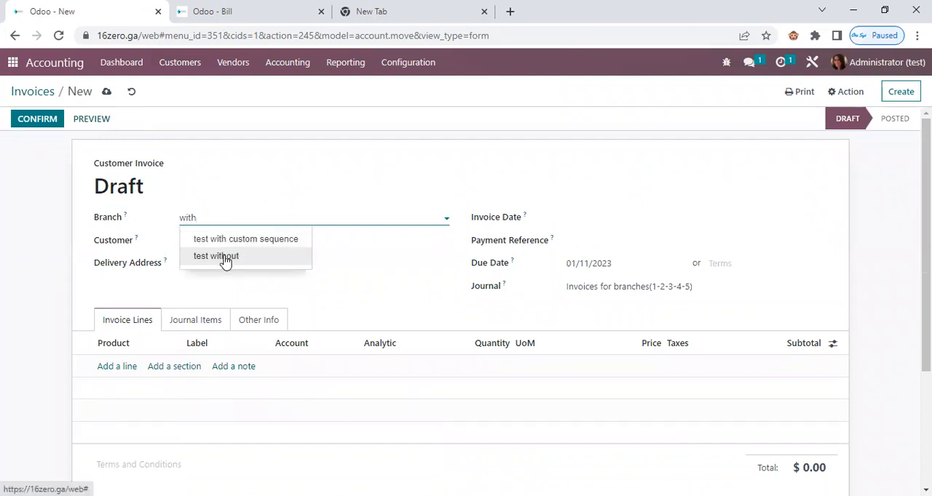
{"action": "left_click", "coordinate": [222, 256]}
{"action": "left_click_drag", "start_coordinate": [227, 255], "coordinate": [202, 256]}
Set the invoice's journal to "General Invoice for any branch has no custom branch".
{"action": "left_click", "coordinate": [114, 406]}
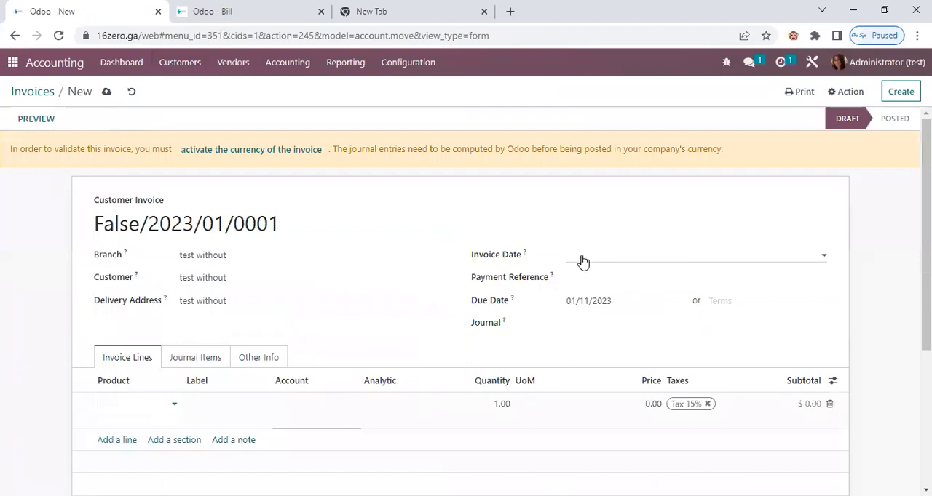
{"action": "left_click", "coordinate": [602, 326]}
{"action": "left_click", "coordinate": [641, 346]}
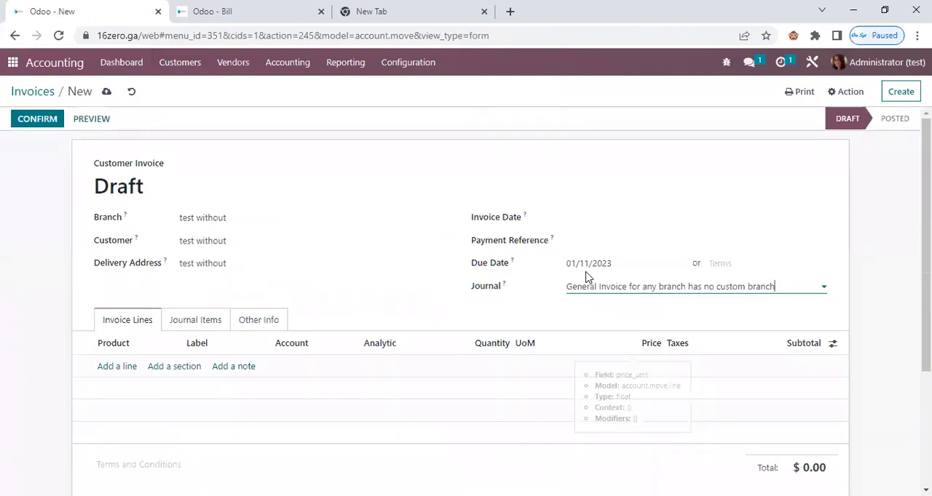
Add "product for all branches" to the "test without" invoice, confirm the invoice and check its number.
{"action": "left_click", "coordinate": [135, 375]}
{"action": "left_click", "coordinate": [131, 370]}
{"action": "left_click", "coordinate": [86, 208]}
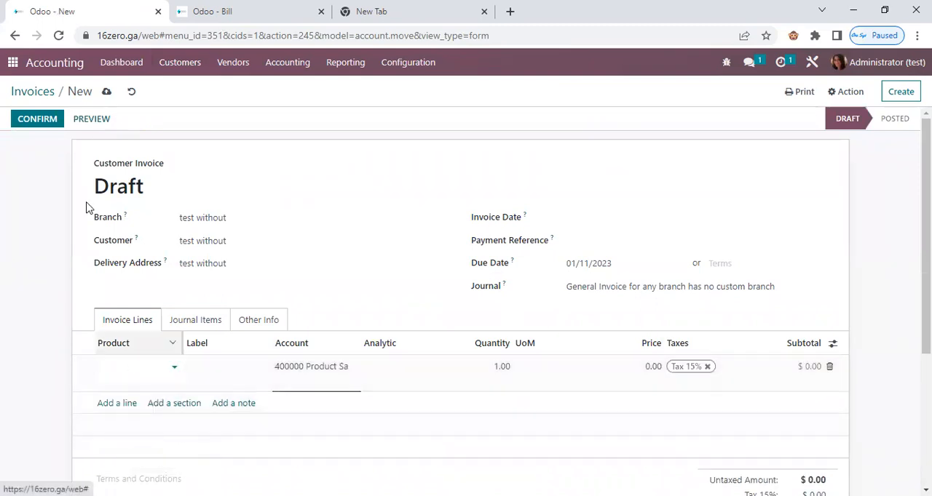
{"action": "double_click", "coordinate": [232, 218]}
{"action": "left_click", "coordinate": [23, 121]}
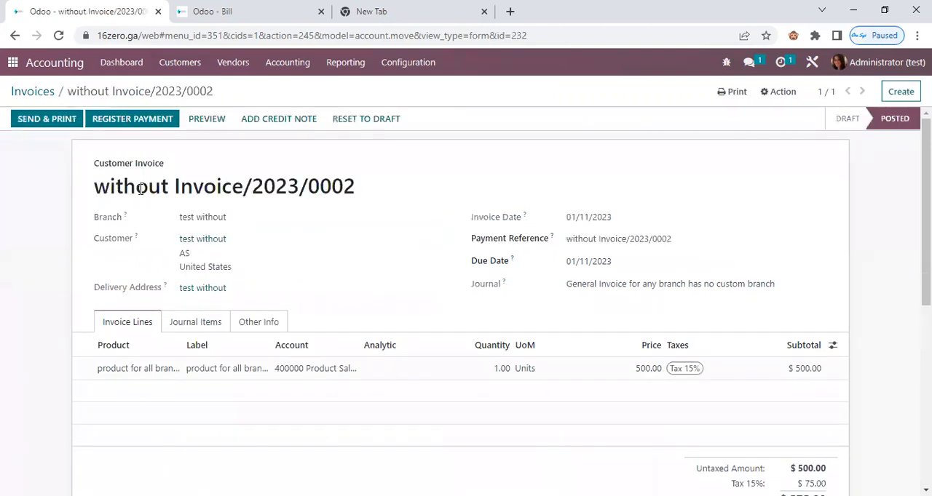
{"action": "triple_click", "coordinate": [141, 189]}
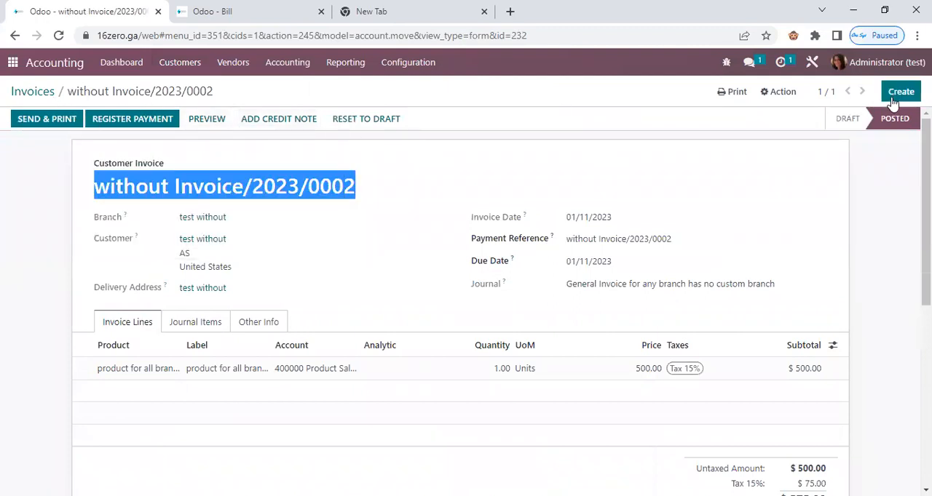
Create another customer invoice for the "test with custom sequence" branch with the journal "General Invoice for any branch has no custom branch".
{"action": "double_click", "coordinate": [237, 215]}
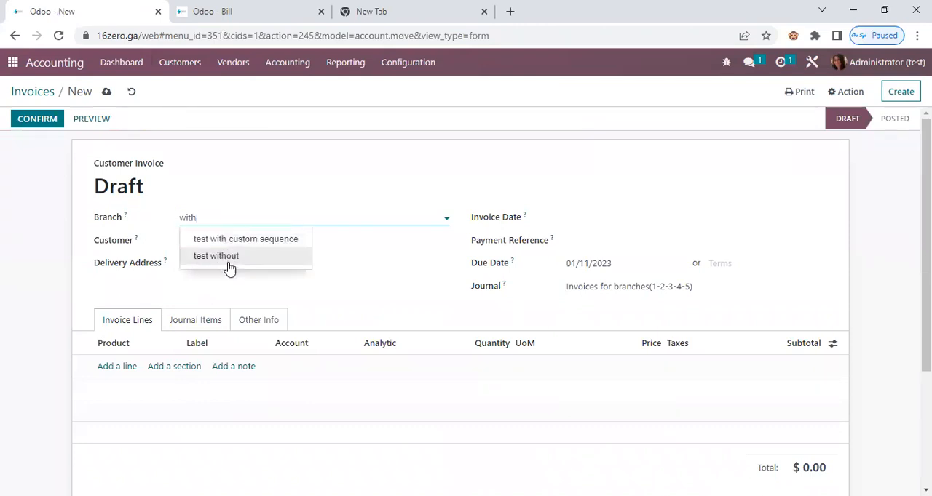
{"action": "left_click", "coordinate": [235, 242]}
{"action": "right_click", "coordinate": [618, 315]}
{"action": "left_click", "coordinate": [620, 326]}
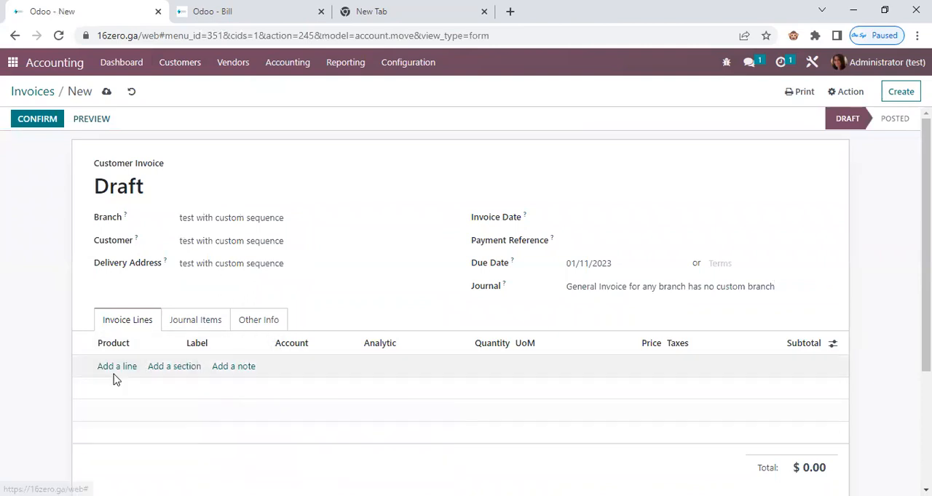
Add "product for all branches" to the custom-sequence branch's invoice, confirm the invoice and check its number.
{"action": "left_click", "coordinate": [118, 367]}
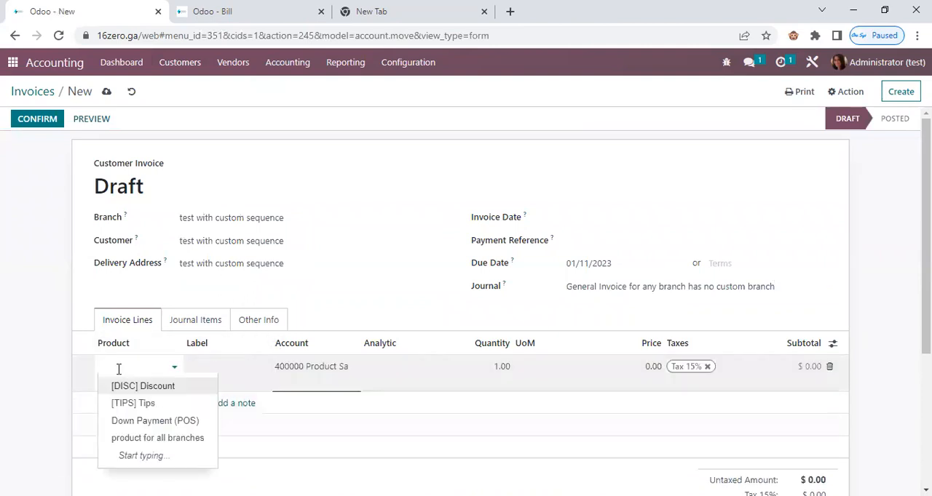
{"action": "left_click", "coordinate": [188, 441]}
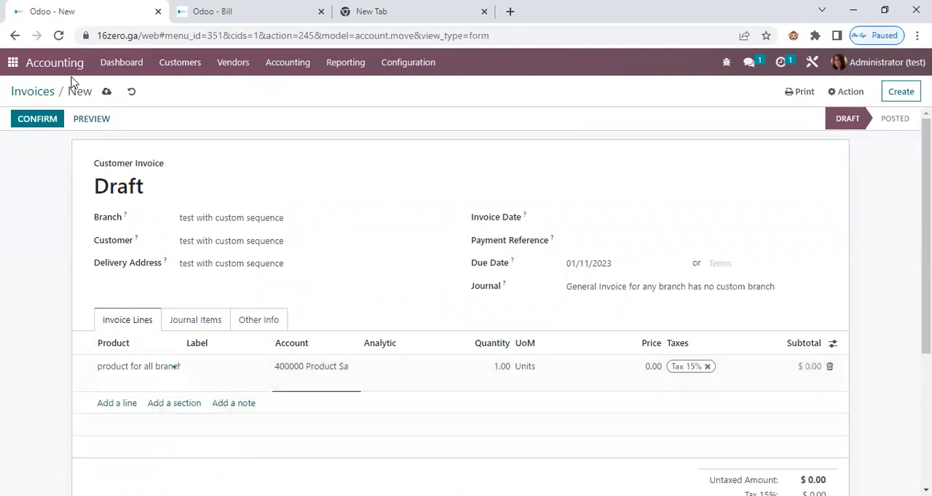
{"action": "left_click", "coordinate": [37, 119]}
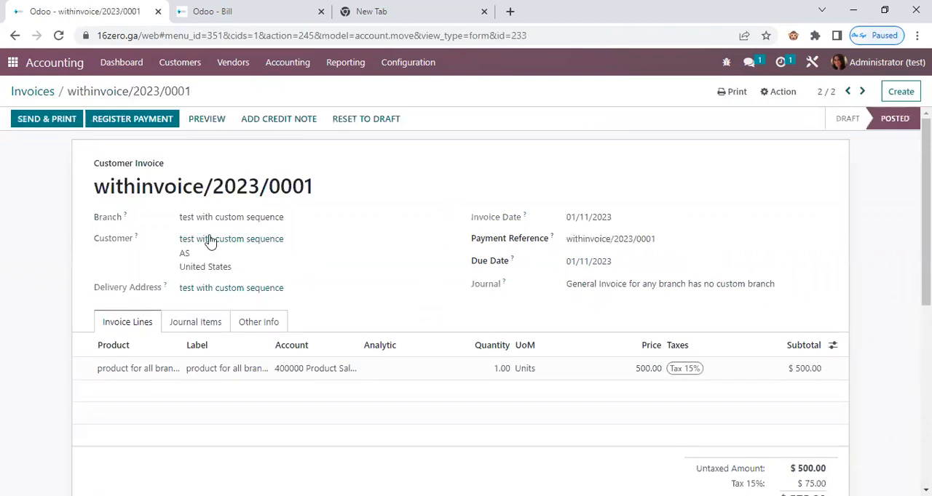
{"action": "triple_click", "coordinate": [137, 191]}
{"action": "left_click", "coordinate": [114, 191]}
{"action": "left_click", "coordinate": [29, 91]}
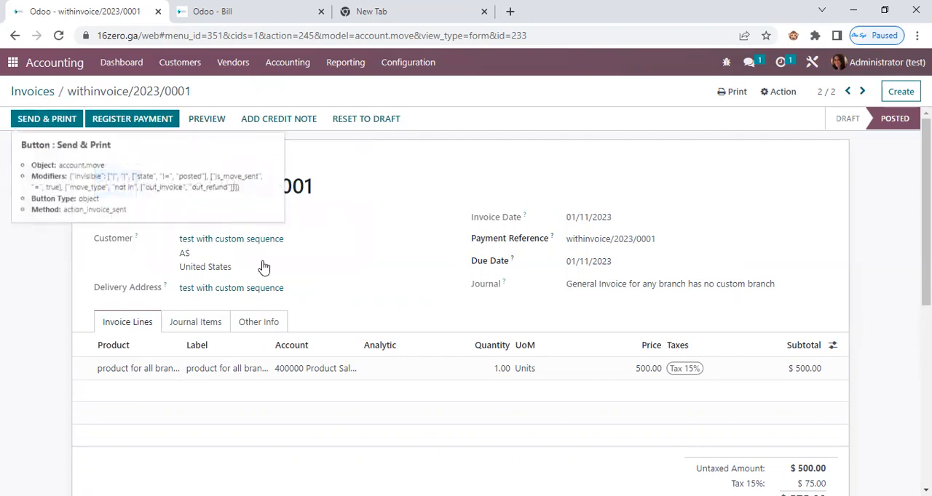
Switch to the Sales module and start a new quotation for the "test with custom sequence" branch.
{"action": "left_click", "coordinate": [12, 62]}
{"action": "left_click", "coordinate": [514, 131]}
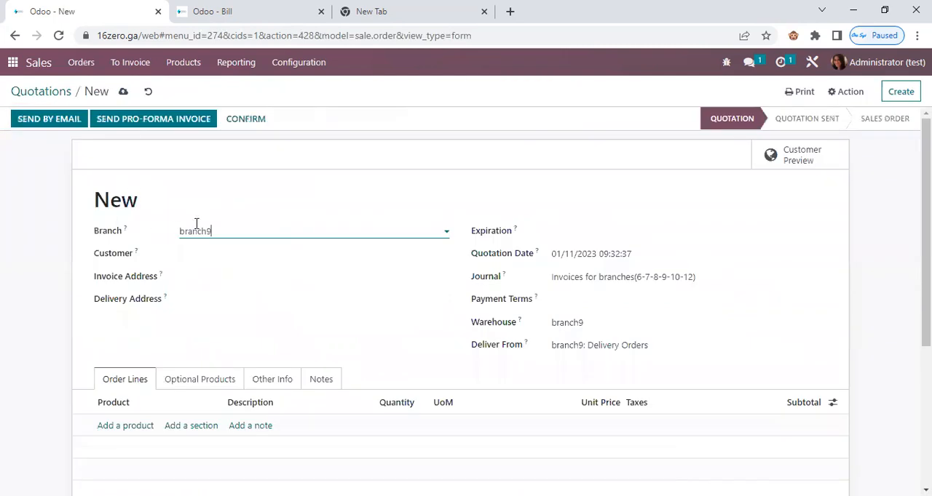
{"action": "double_click", "coordinate": [251, 236]}
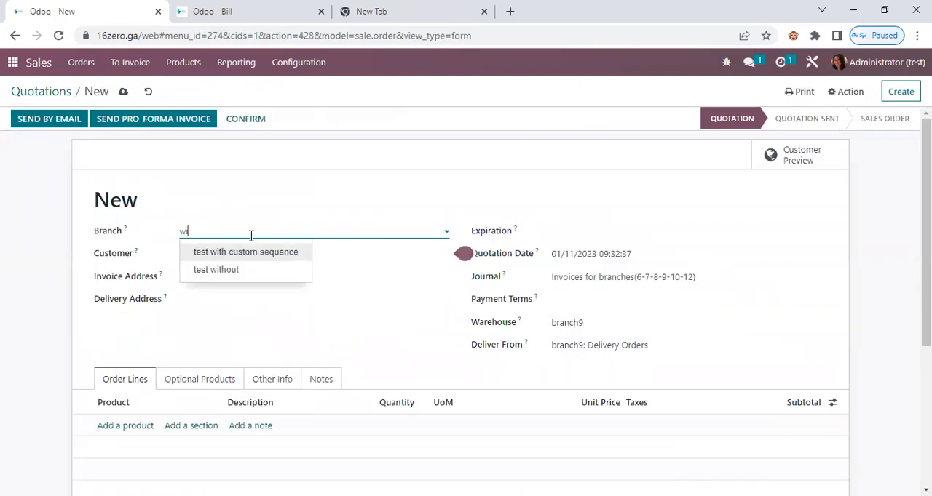
{"action": "type", "text": "w"}
{"action": "left_click", "coordinate": [242, 253]}
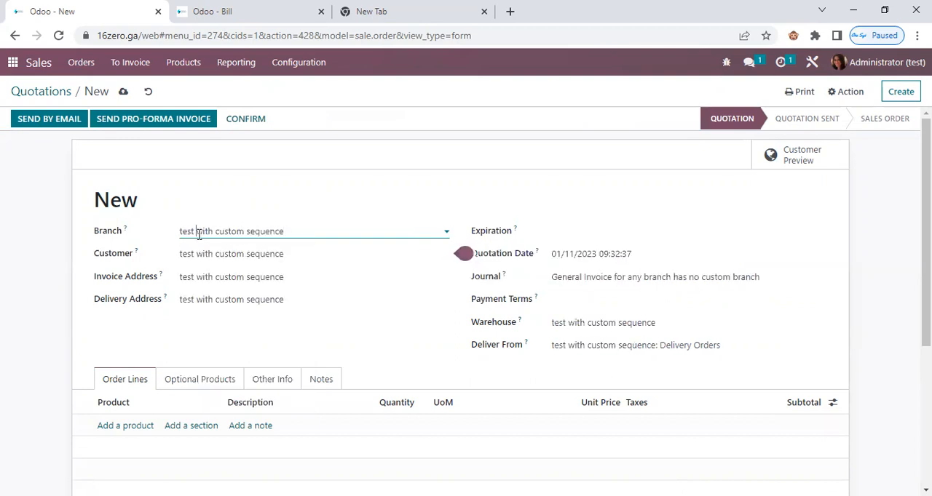
Add "product for all branches" to the custom-sequence branch's quotation, confirm it as a sales order and check its number.
{"action": "left_click", "coordinate": [121, 427]}
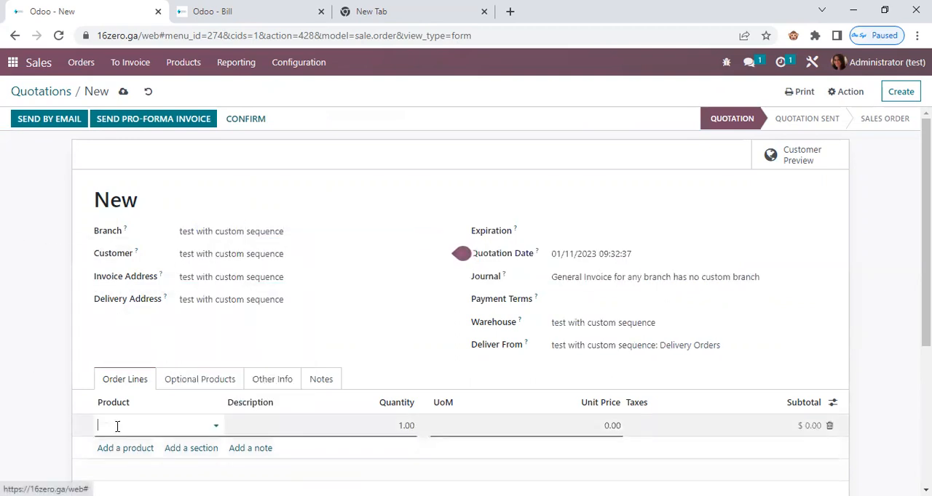
{"action": "left_click", "coordinate": [167, 387]}
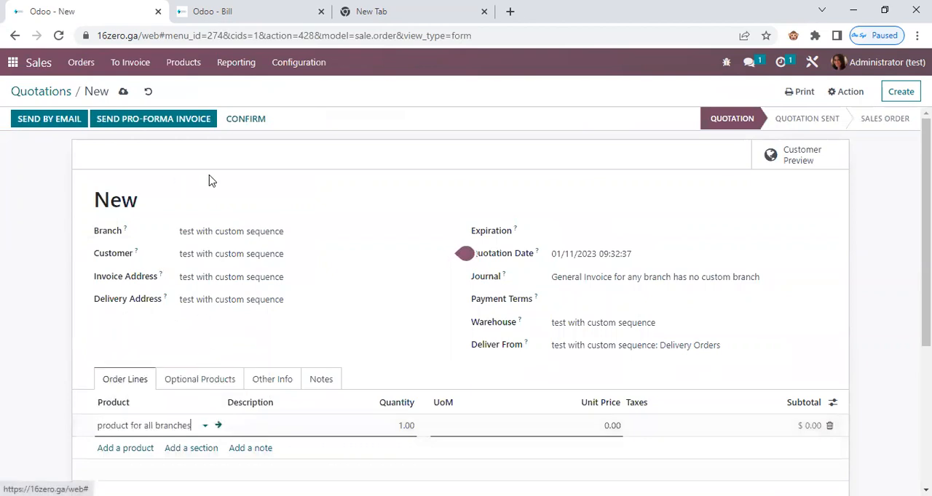
{"action": "left_click", "coordinate": [246, 118]}
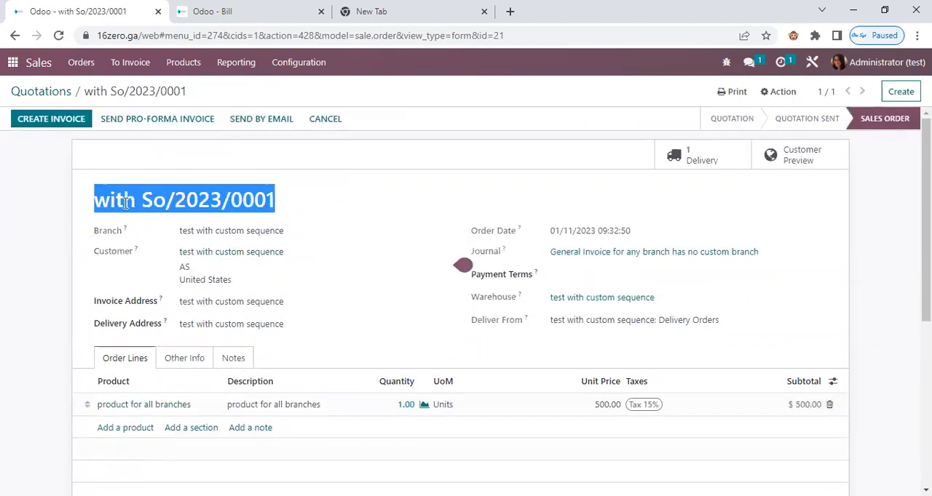
Create another quotation and assign it to the "test without" branch.
{"action": "left_click", "coordinate": [901, 91]}
{"action": "double_click", "coordinate": [232, 230]}
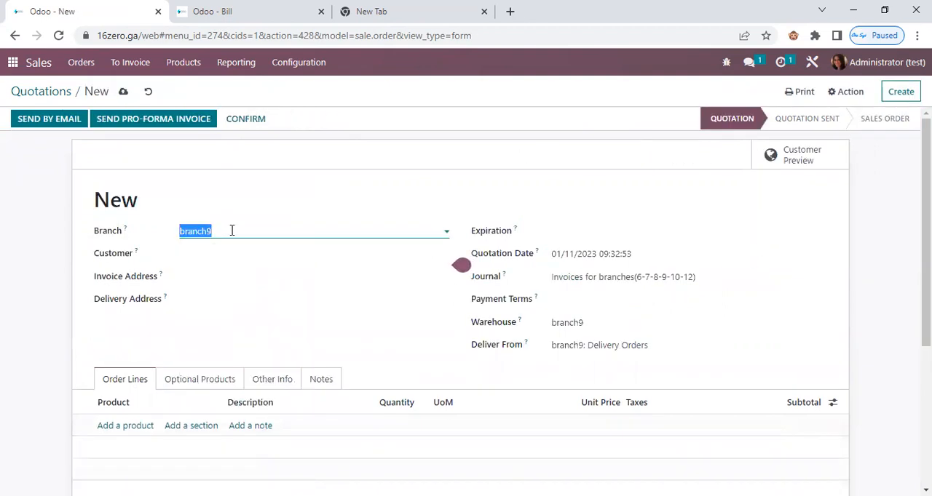
{"action": "type", "text": "without"}
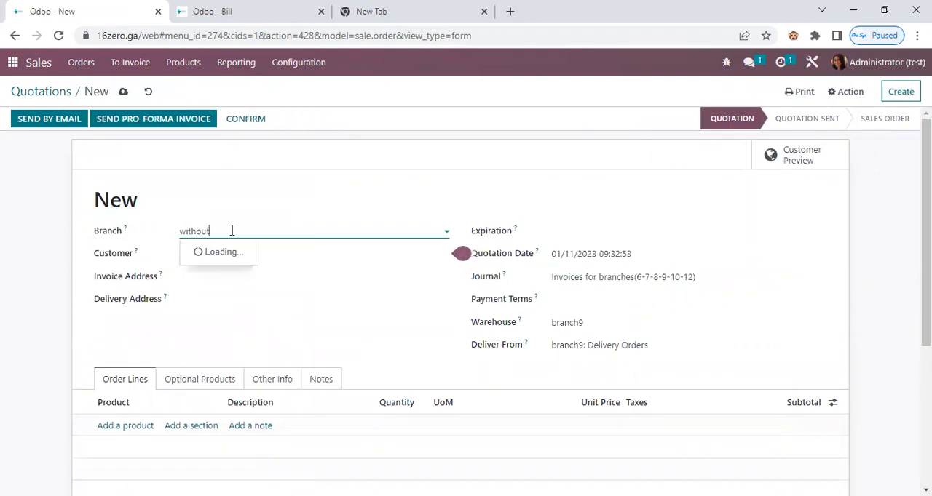
{"action": "left_click", "coordinate": [231, 252]}
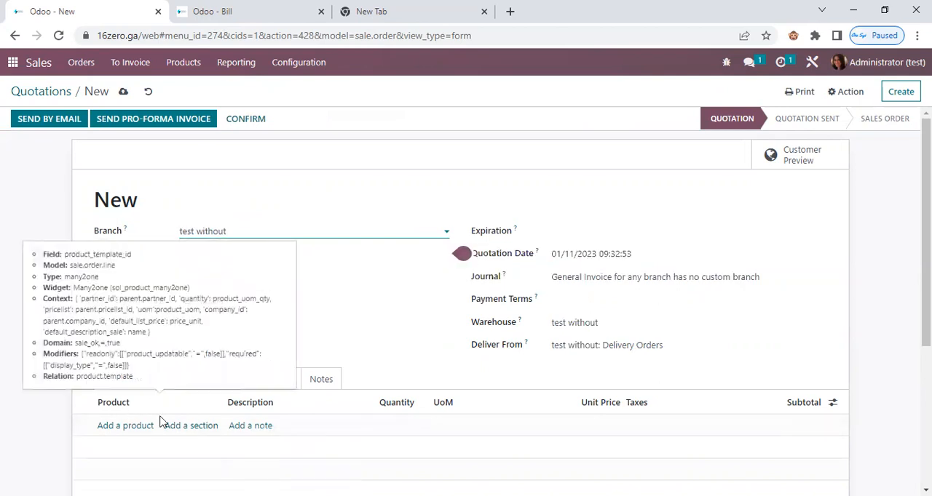
Add "product for all branches" to the "test without" quotation, confirm it as a sales order and check its number.
{"action": "left_click", "coordinate": [116, 426]}
{"action": "left_click", "coordinate": [171, 390]}
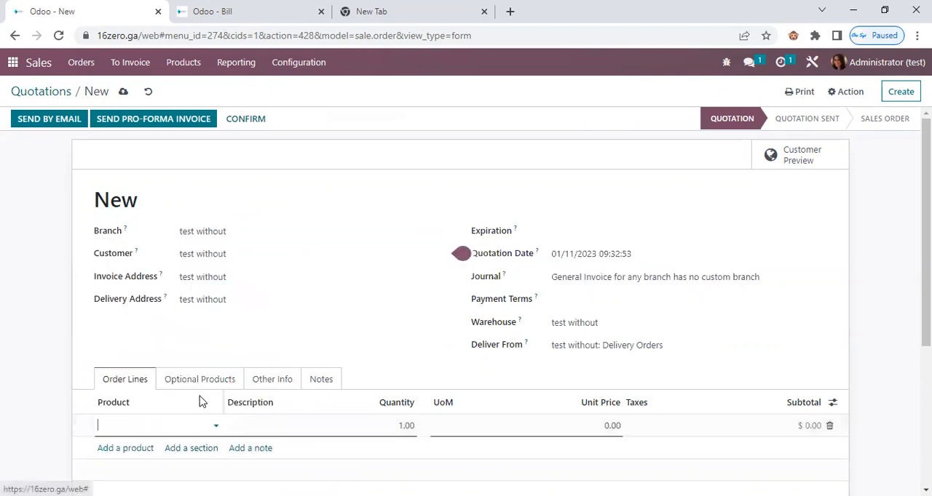
{"action": "left_click", "coordinate": [245, 119]}
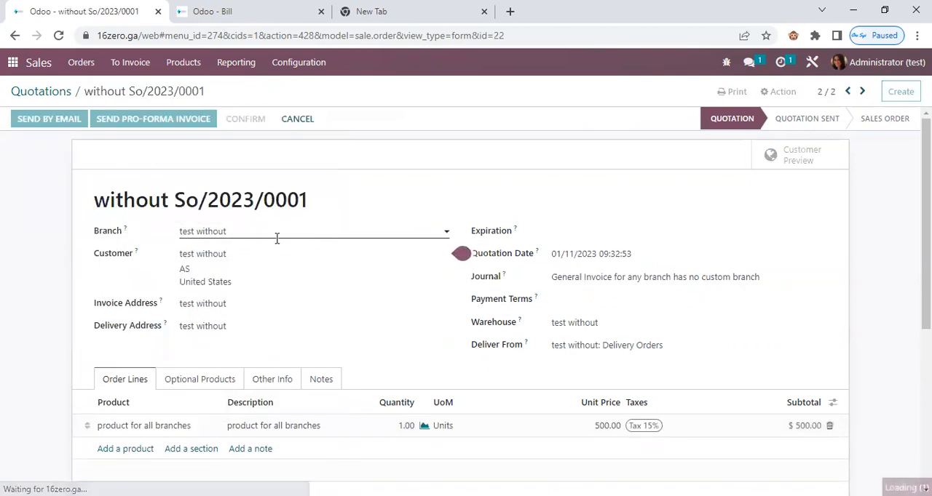
{"action": "triple_click", "coordinate": [154, 202]}
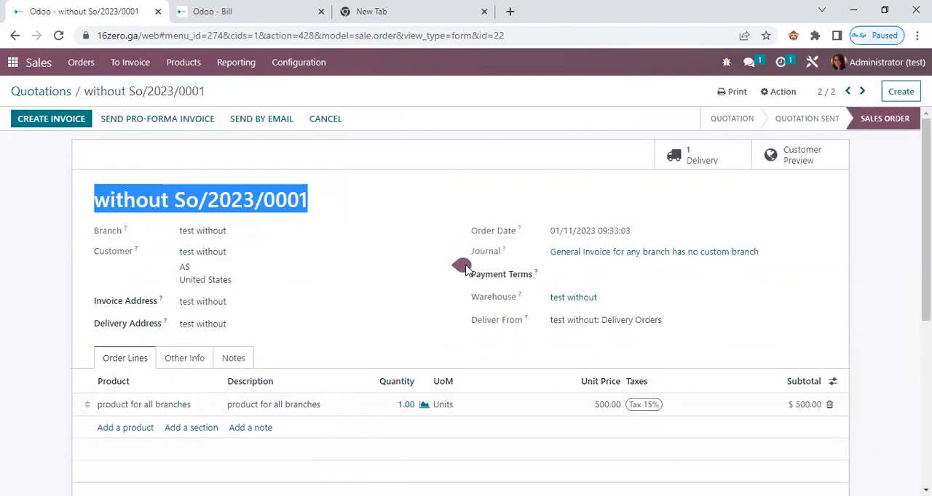